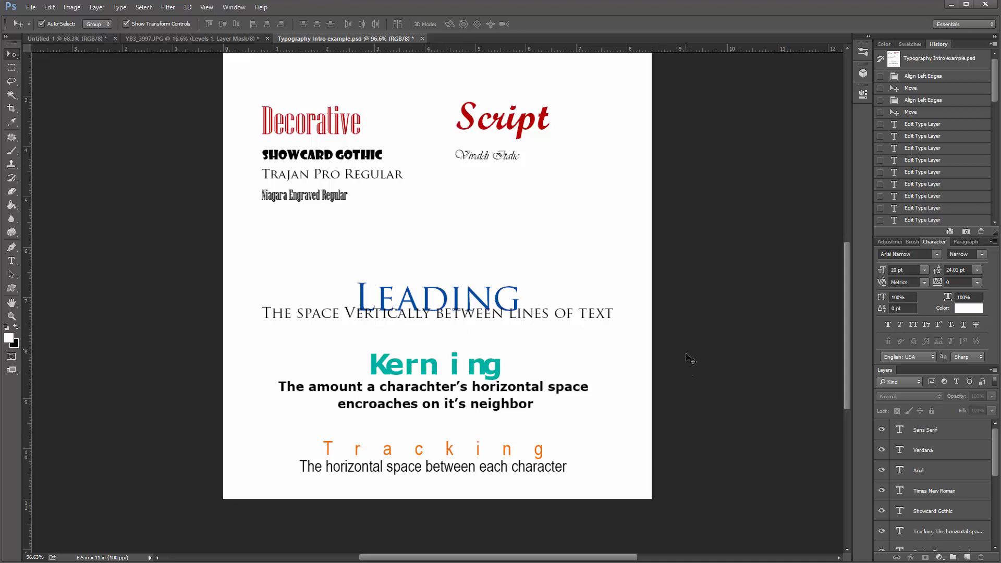
Step: Start a new point text in the blank area below the Vivaldi Italic sample with the Type tool
scroll(686, 359, "up", 5)
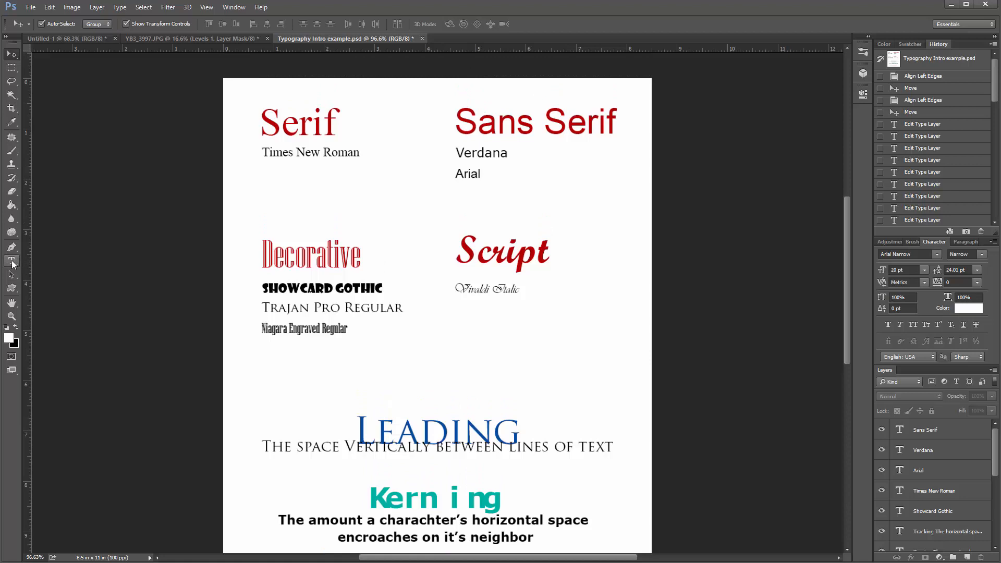
left_click(11, 261)
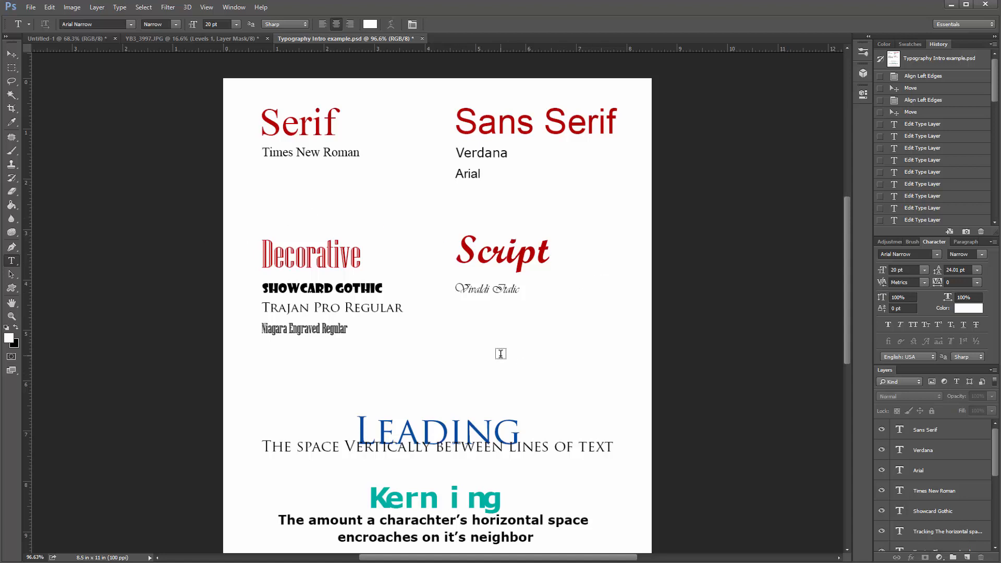
left_click(480, 354)
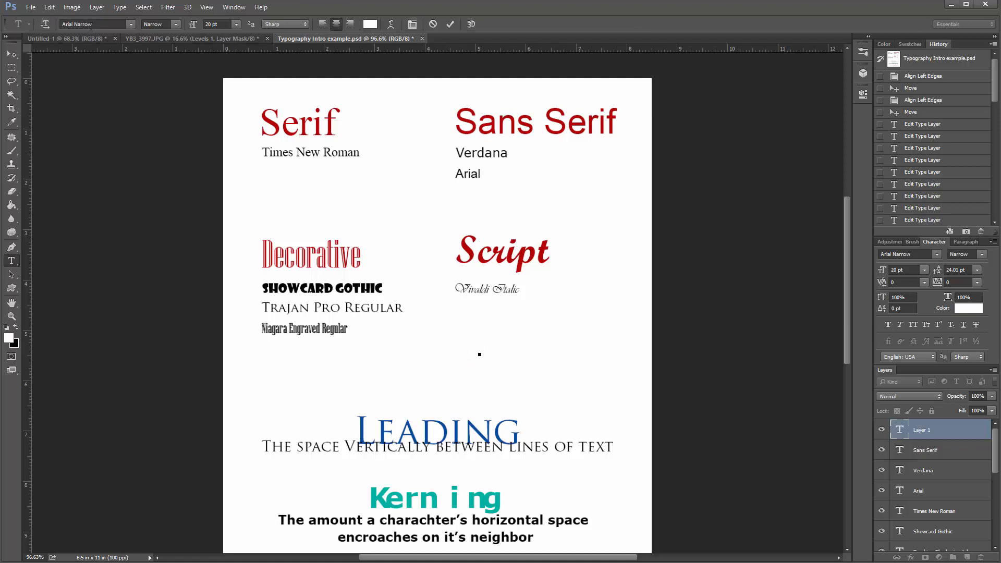
Step: Look through the available font families and preset font sizes for the new text
left_click(130, 26)
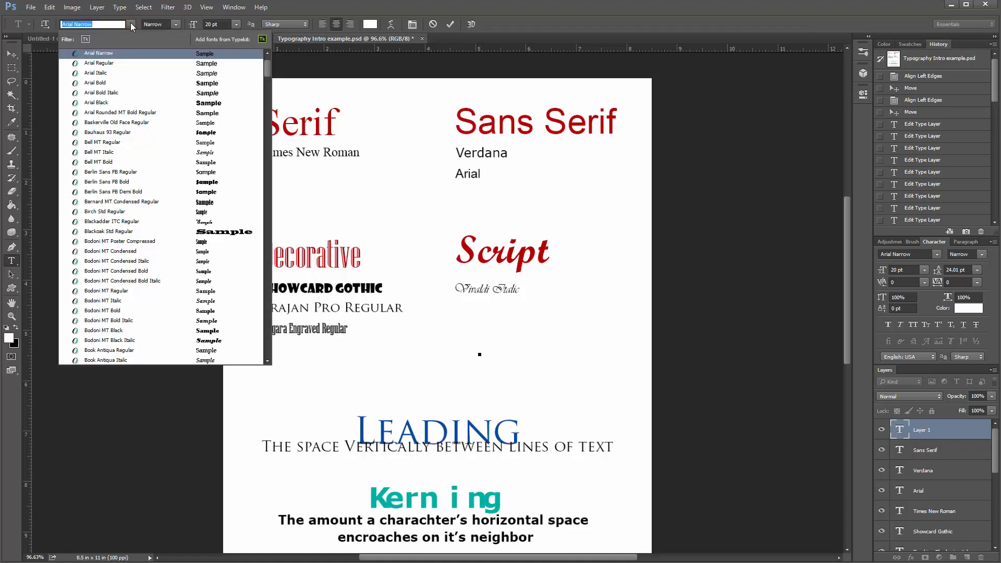
left_click(131, 26)
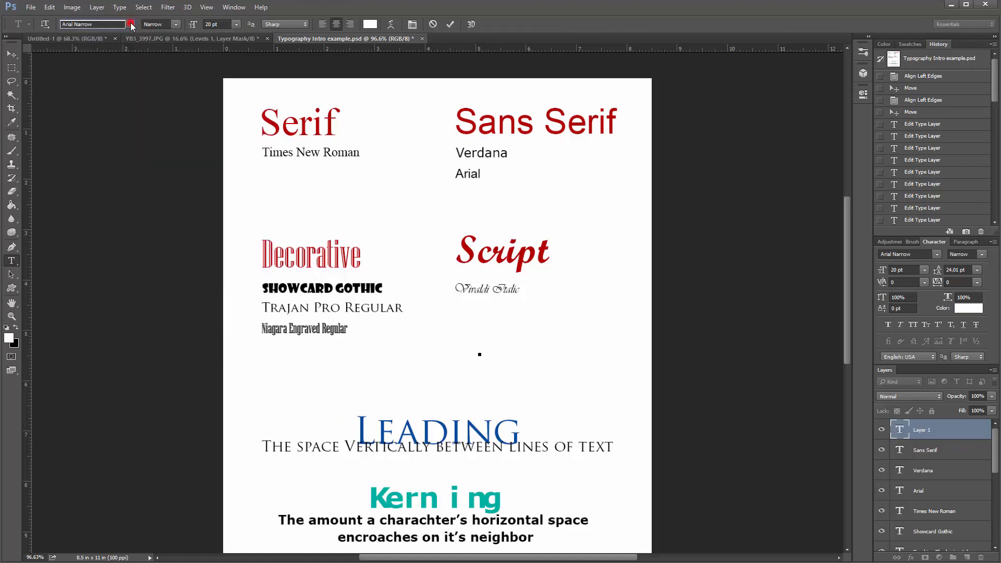
left_click(236, 25)
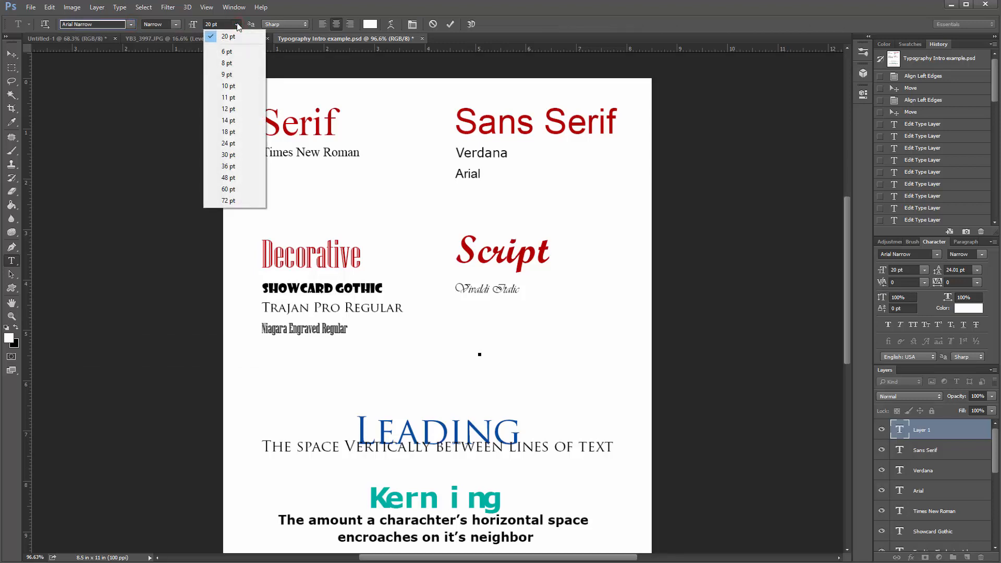
left_click(237, 25)
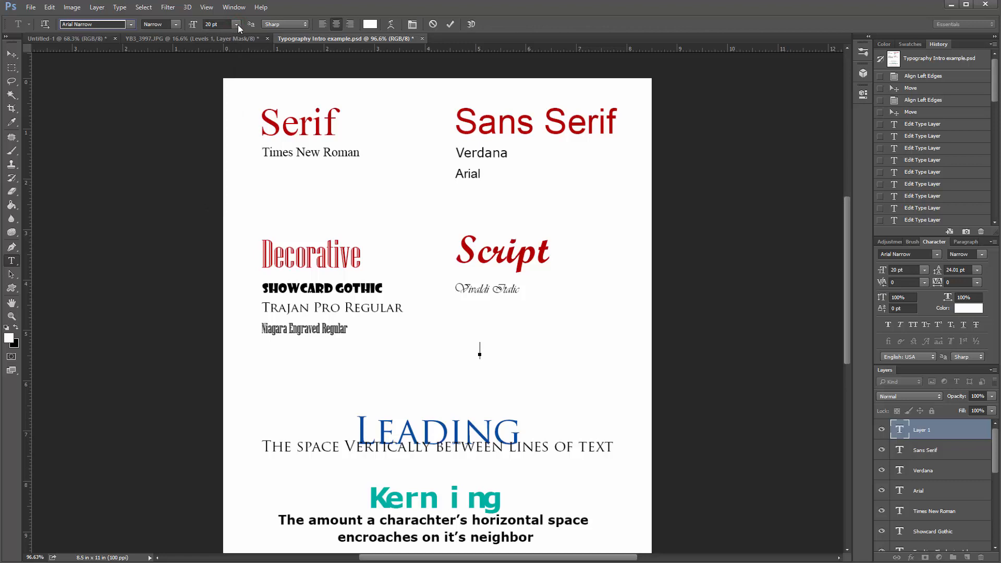
left_click(236, 24)
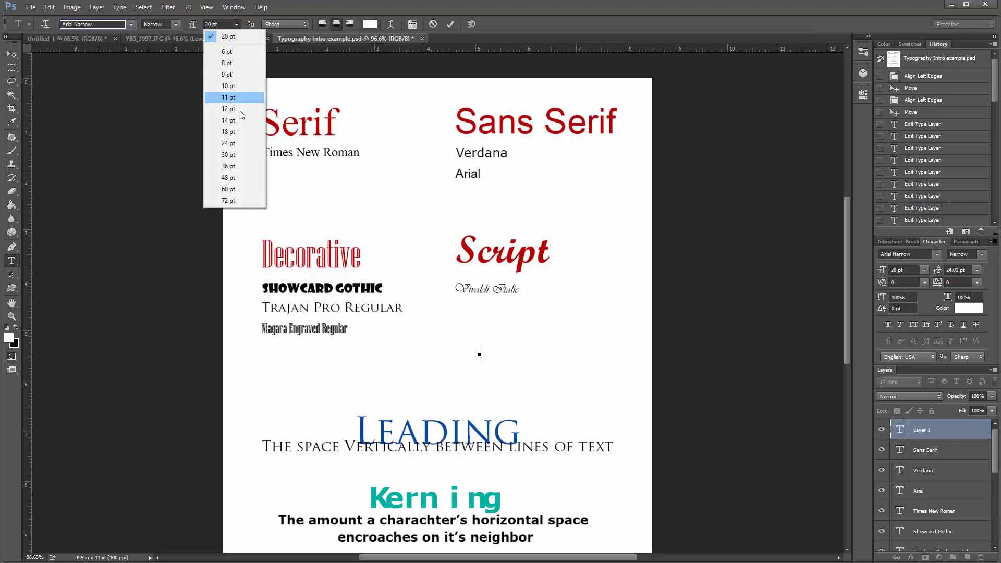
left_click(236, 24)
left_click_drag(224, 24, 204, 24)
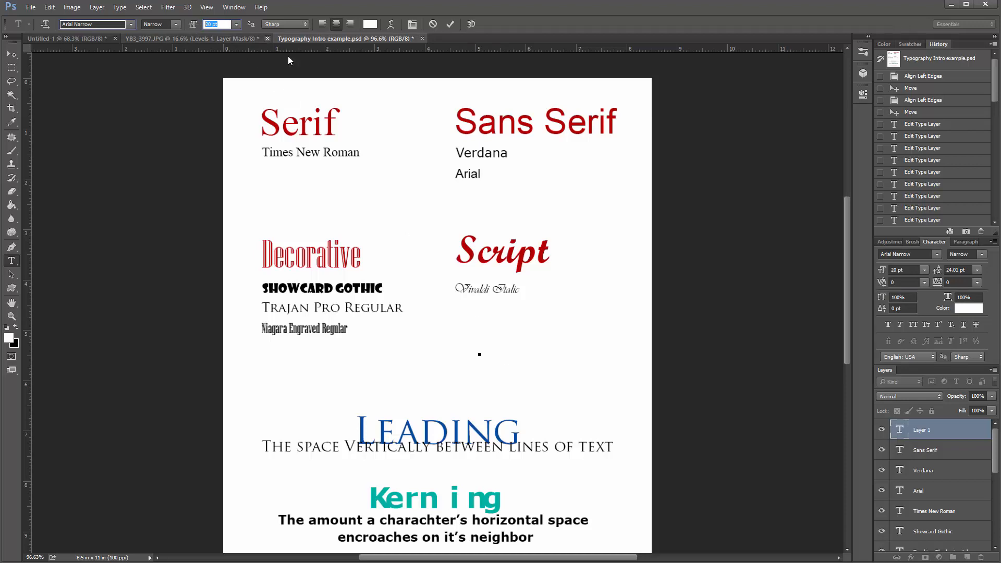
Step: Enter the word "Serif" in the new text and set its colour to black
left_click(497, 355)
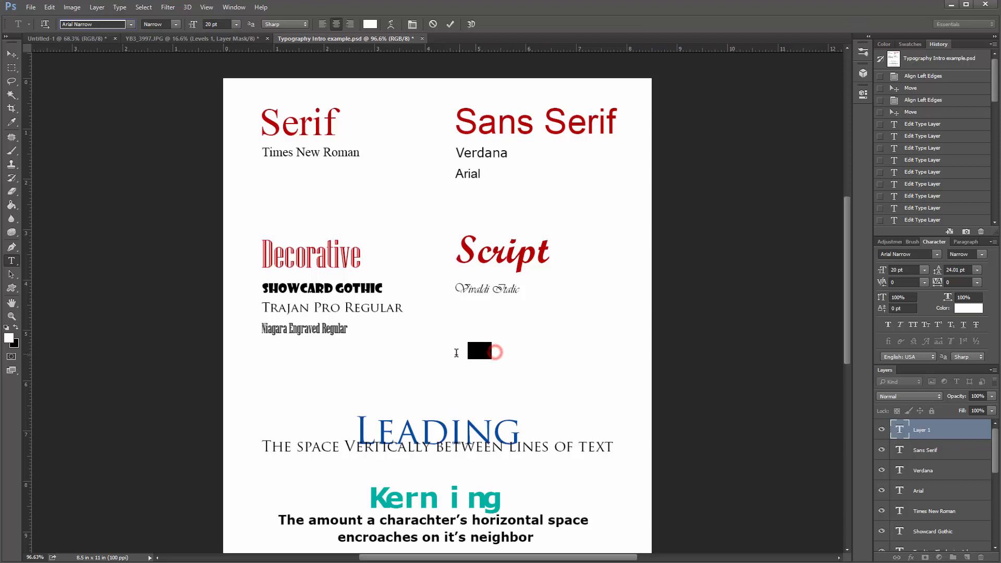
left_click(371, 24)
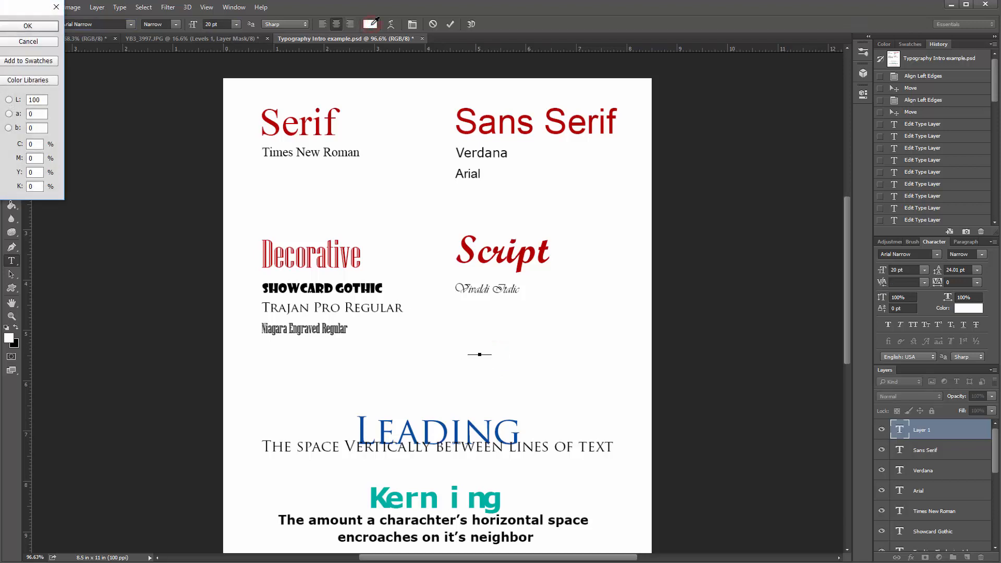
left_click_drag(1, 10, 310, 96)
left_click_drag(203, 192, 116, 269)
left_click(389, 110)
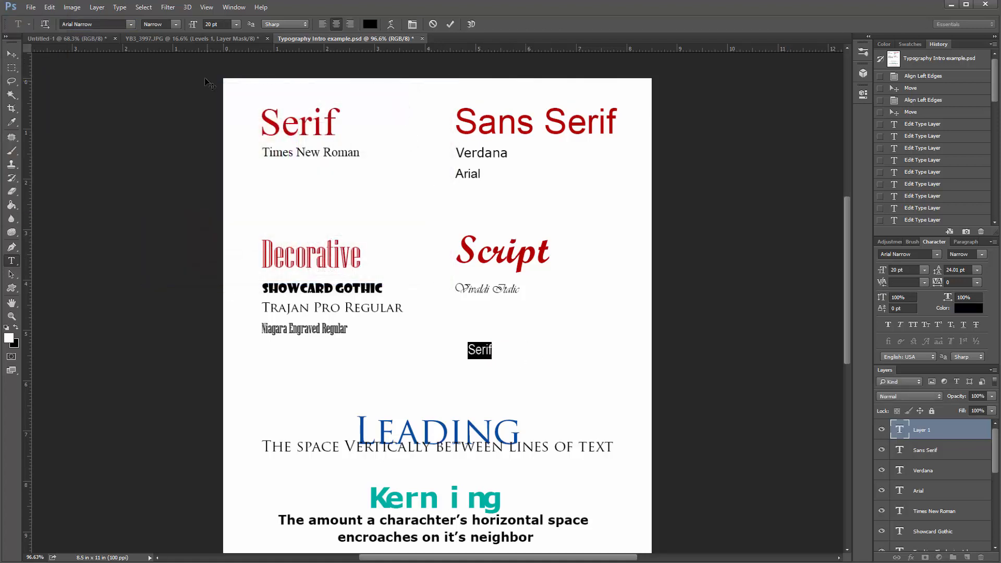
Step: Set the new Serif text to Blackoak Std Regular at 31 pt and commit it
left_click(131, 28)
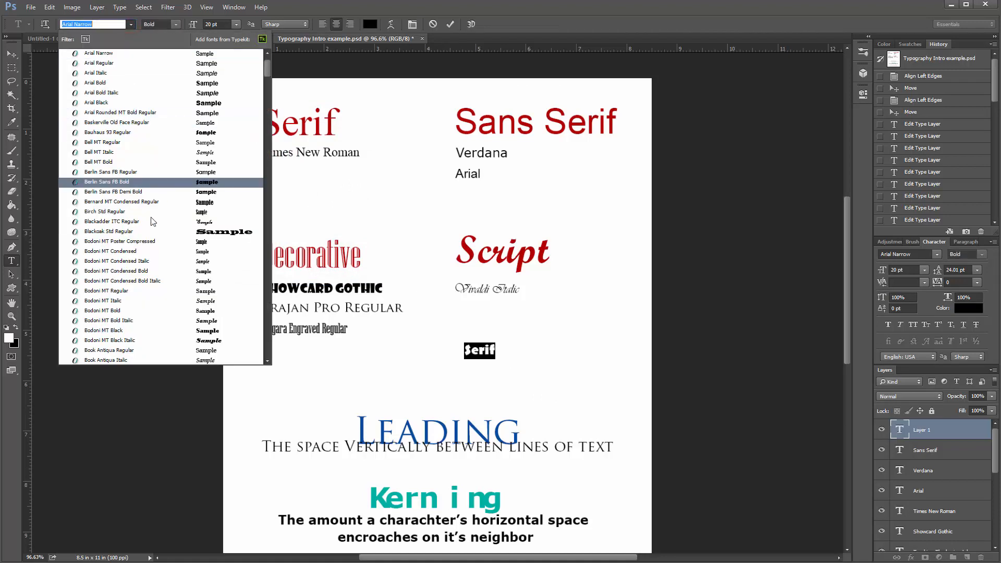
left_click(148, 239)
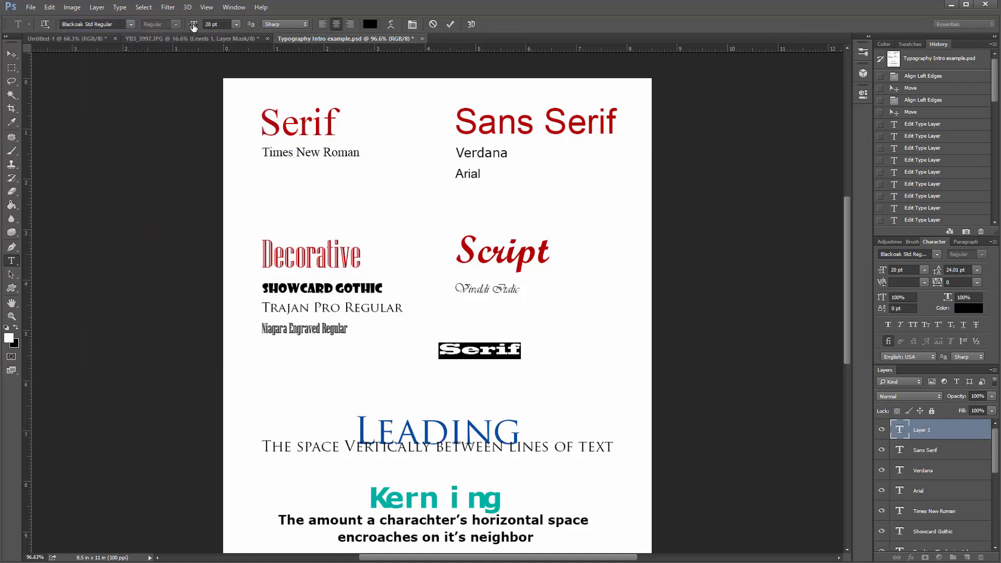
mouse_move(193, 26)
left_mouse_down()
mouse_move(212, 27)
mouse_move(186, 30)
mouse_move(199, 30)
left_mouse_up()
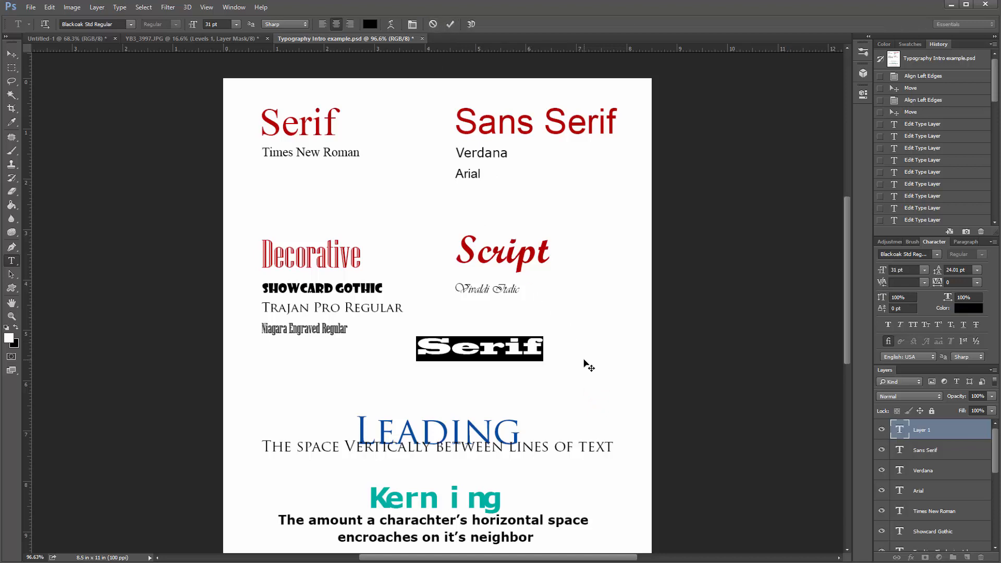
left_click(449, 24)
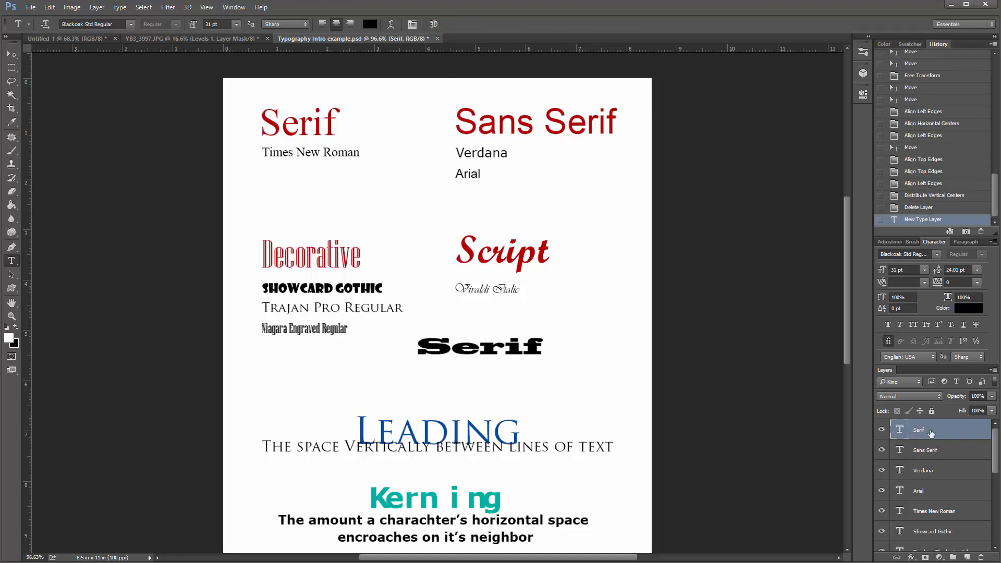
Step: Reopen the black Serif text for editing and select the whole word
left_click(479, 348)
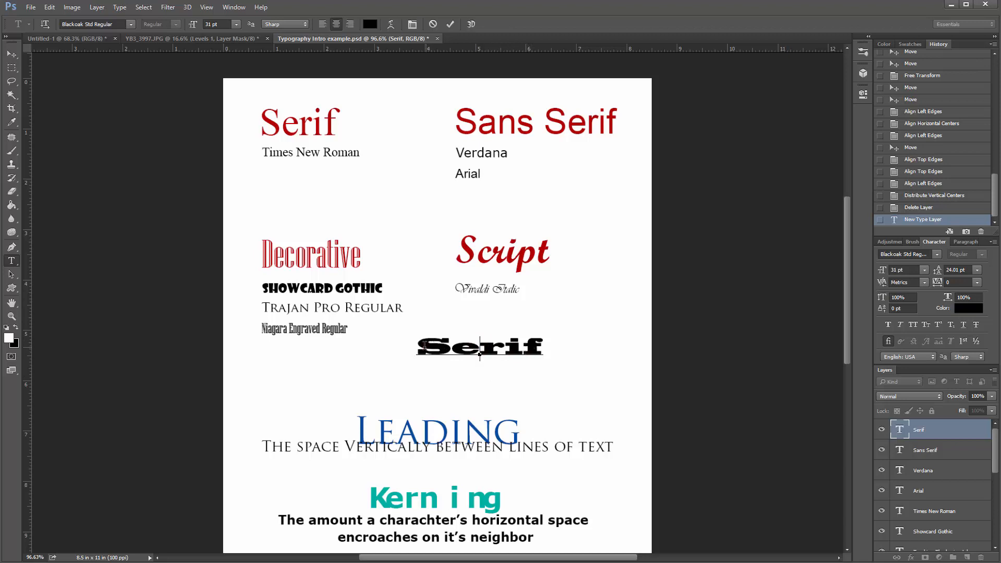
left_click_drag(424, 344, 558, 349)
left_click(477, 352)
double_click(484, 359)
left_click(557, 344)
double_click(904, 429)
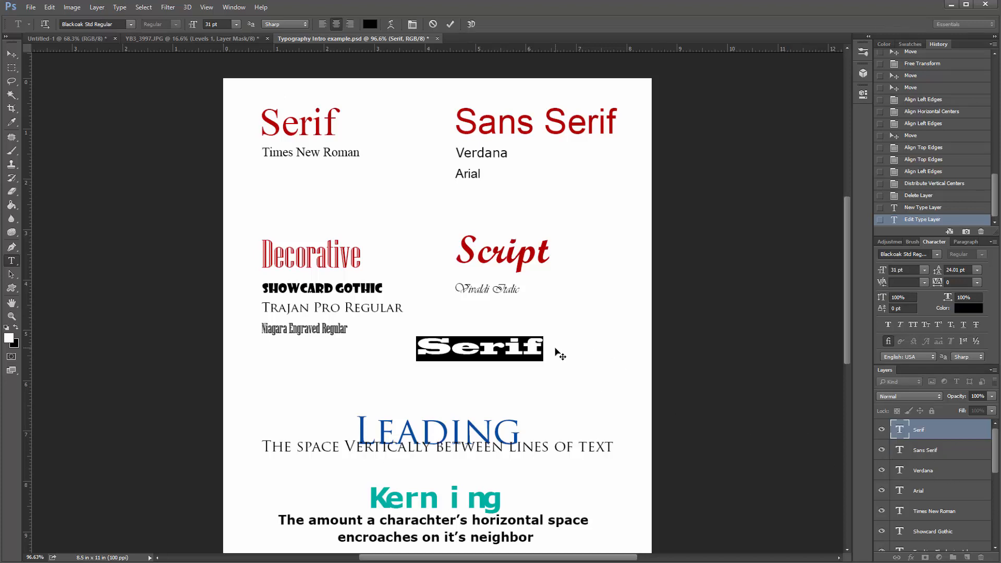
Step: Delete the selected black Serif word, discard that deletion and close the text edit
key("BackSpace")
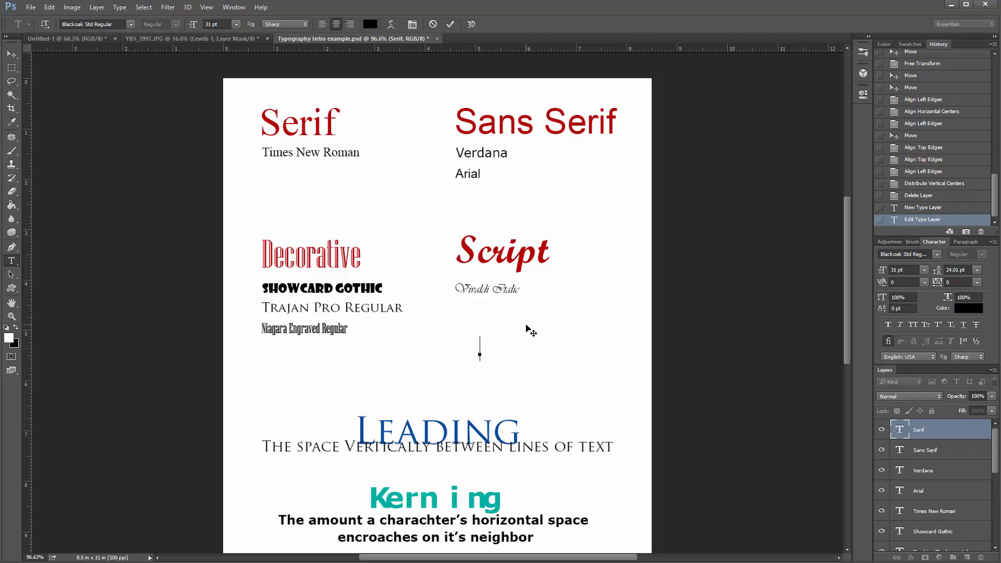
key("Escape")
left_click(512, 344)
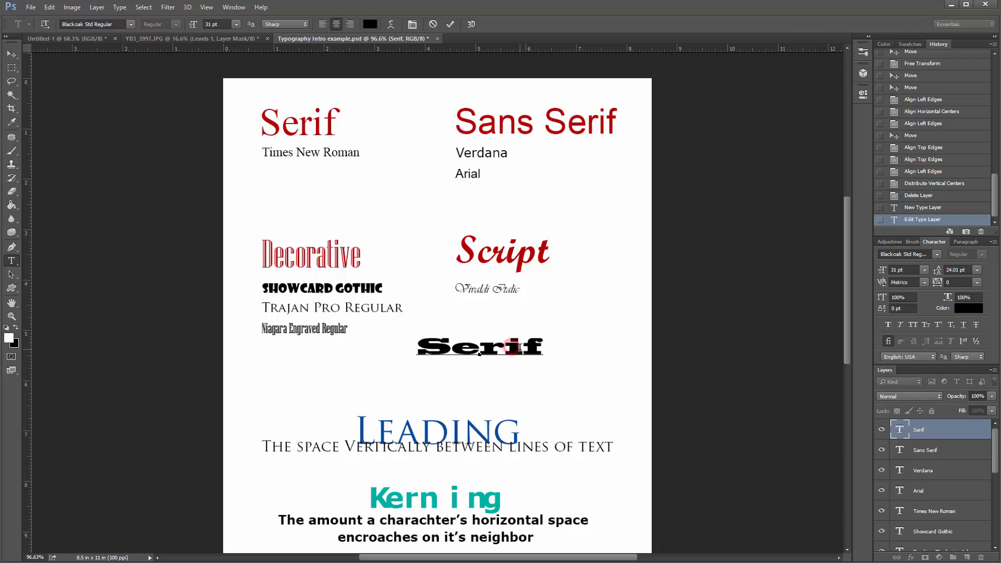
key("ctrl+Return")
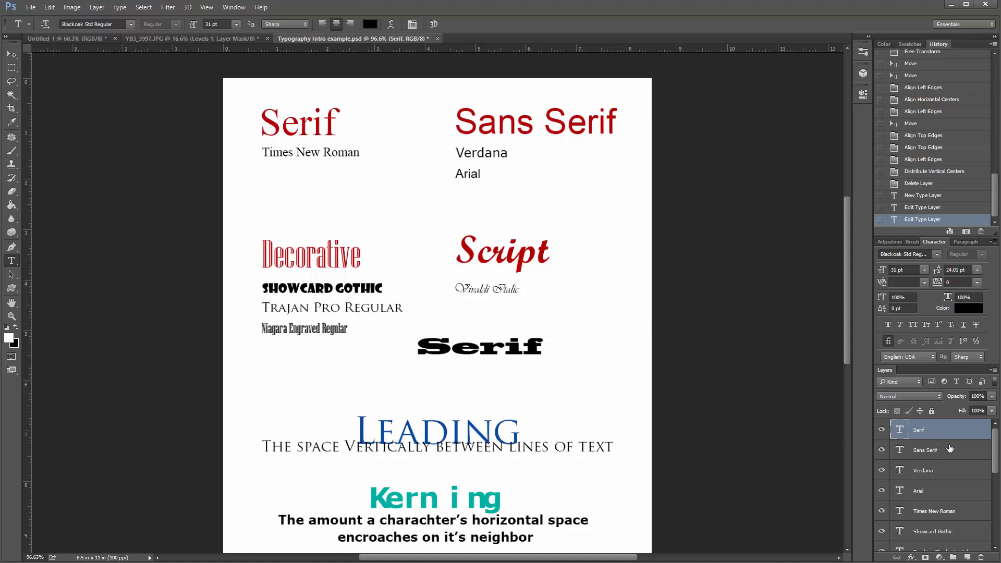
scroll(950, 448, "down", 5)
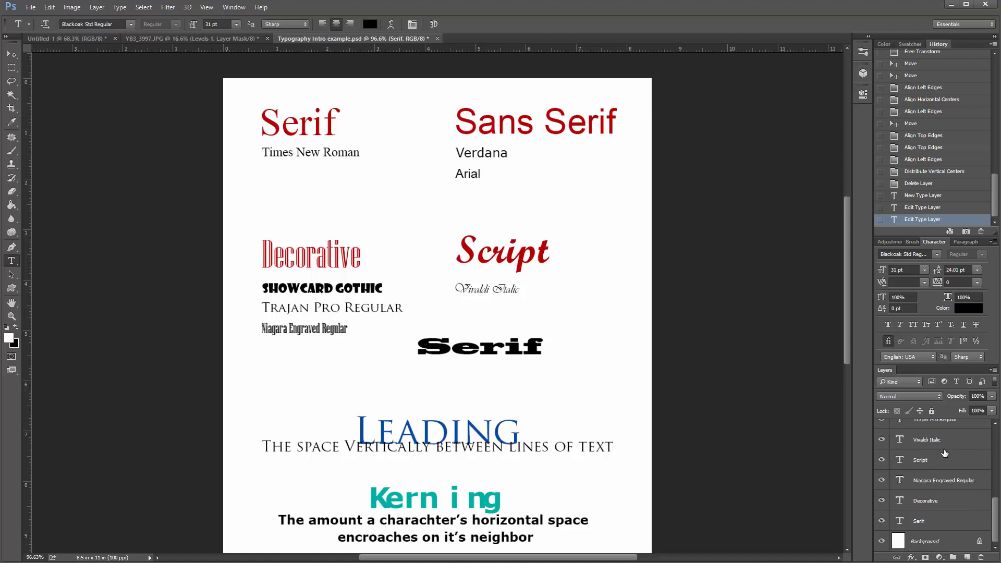
scroll(945, 453, "up", 6)
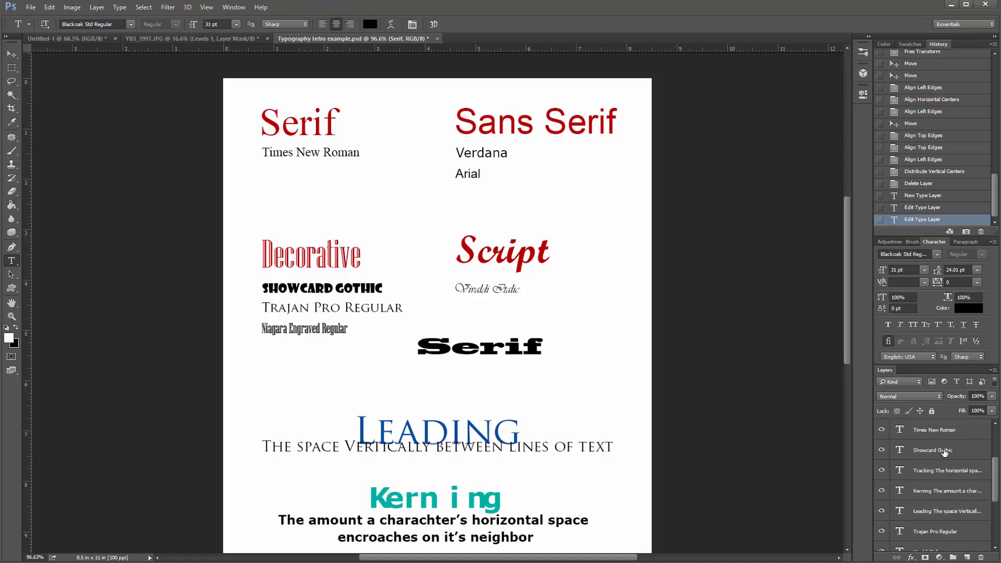
scroll(944, 453, "down", 2)
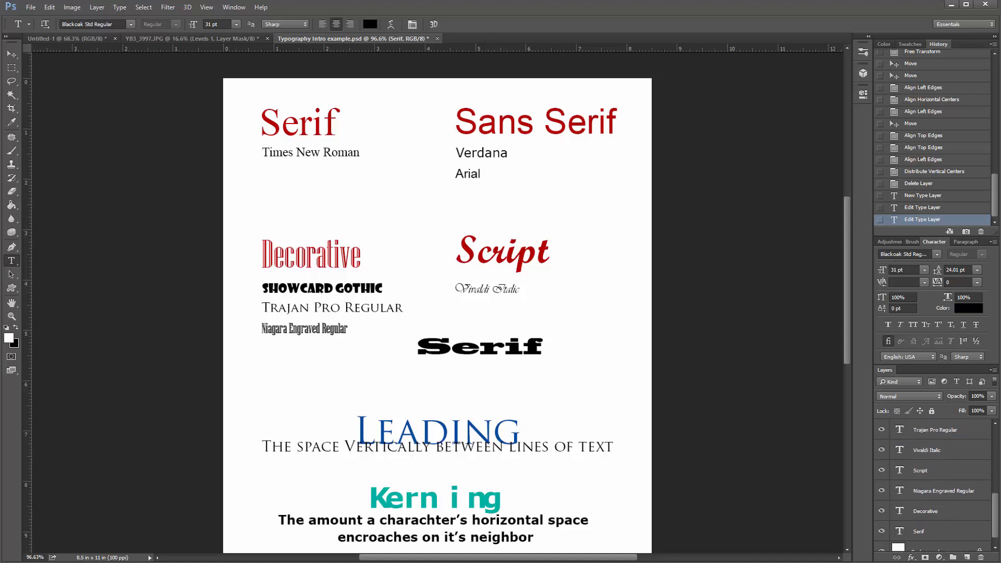
scroll(928, 485, "up", 3)
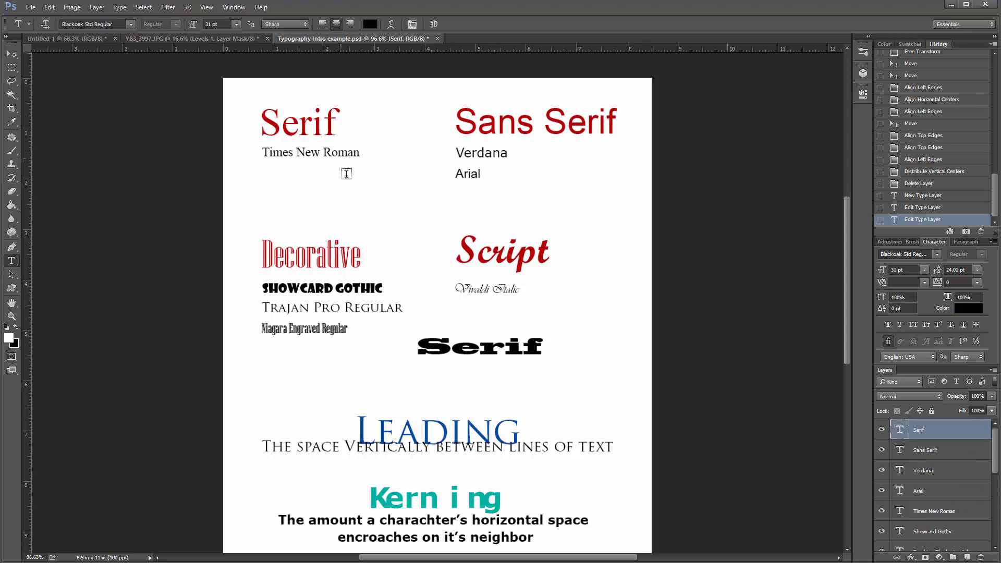
Step: Turn off Auto-Select for the Move tool and move the black Serif text down to just above the Leading heading
left_click(7, 55)
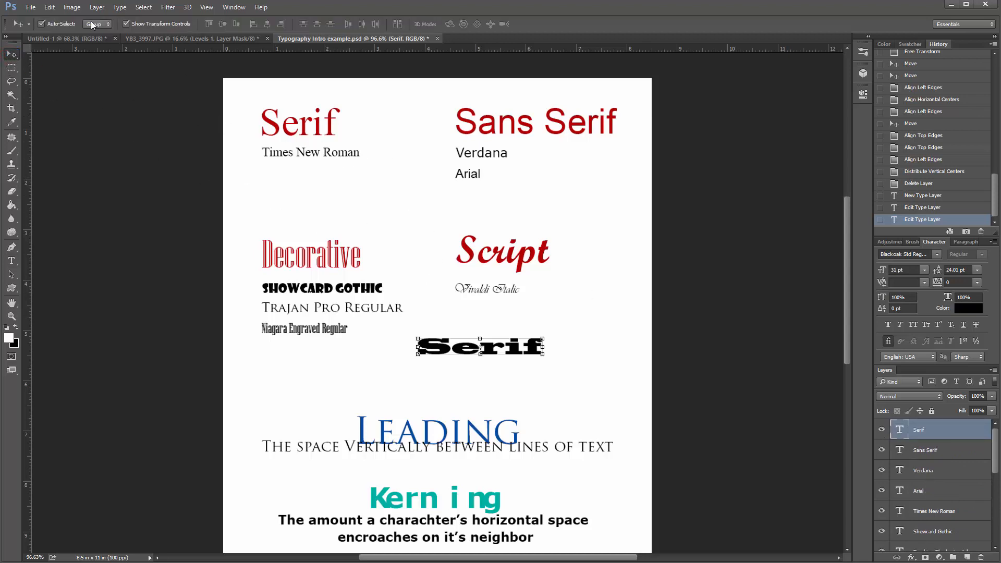
left_click(41, 24)
left_click_drag(619, 145, 600, 168)
left_click_drag(506, 122, 545, 123)
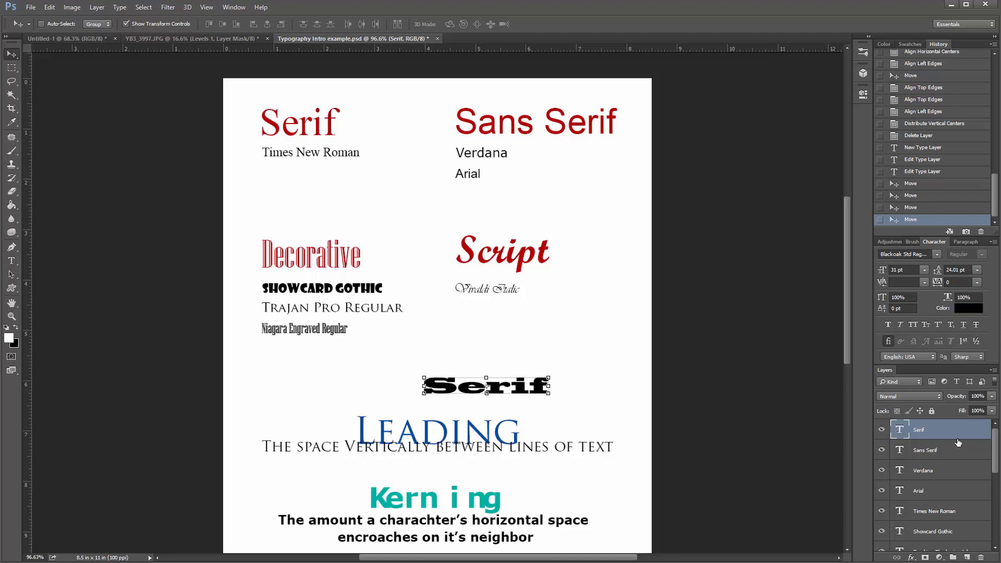
Step: Make the Verdana layer active and try to move it with Auto-Select off
left_click(938, 476)
mouse_move(599, 216)
left_mouse_down()
mouse_move(610, 261)
mouse_move(585, 219)
mouse_move(594, 230)
left_mouse_up()
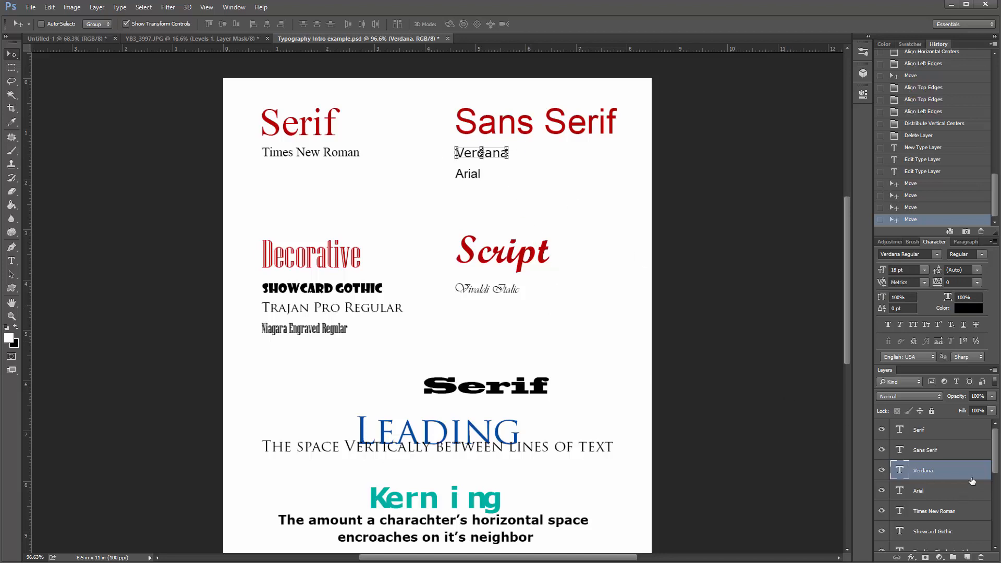
Step: Turn Auto-Select back on and nudge the red Serif and Sans Serif headings slightly up and to the right
left_click(42, 24)
mouse_move(304, 129)
left_mouse_down()
mouse_move(306, 137)
mouse_move(335, 123)
mouse_move(311, 126)
left_mouse_up()
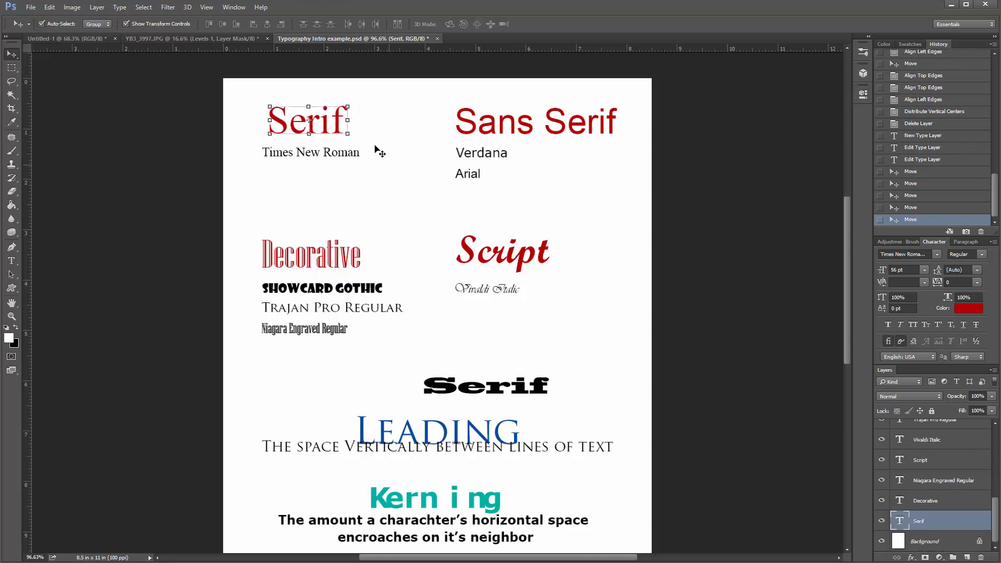
left_click_drag(514, 131, 509, 183)
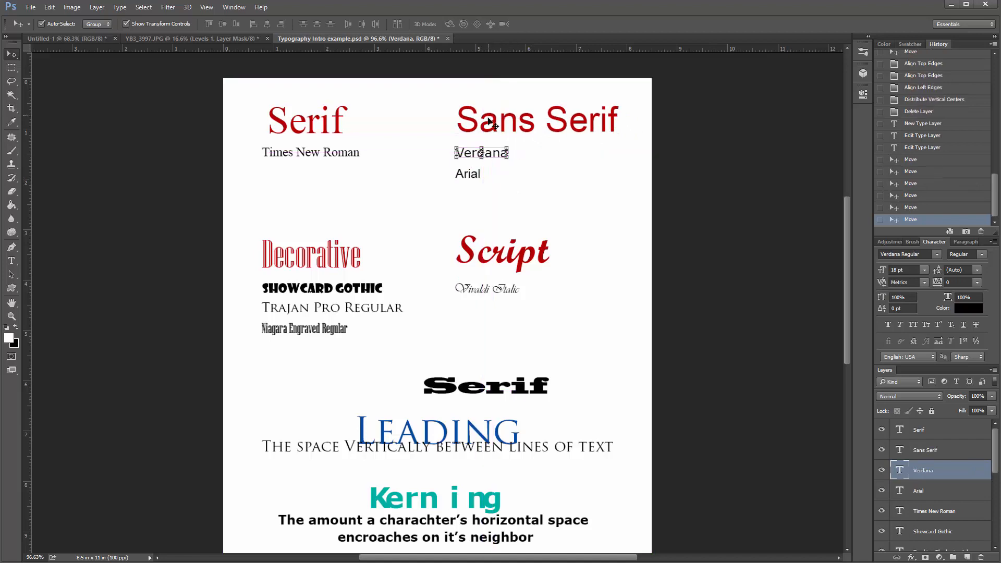
Step: Shift the red Serif heading and the Times New Roman, Showcard Gothic and Trajan Pro Regular samples slightly to the right
left_click(299, 132)
left_click_drag(299, 132, 330, 153)
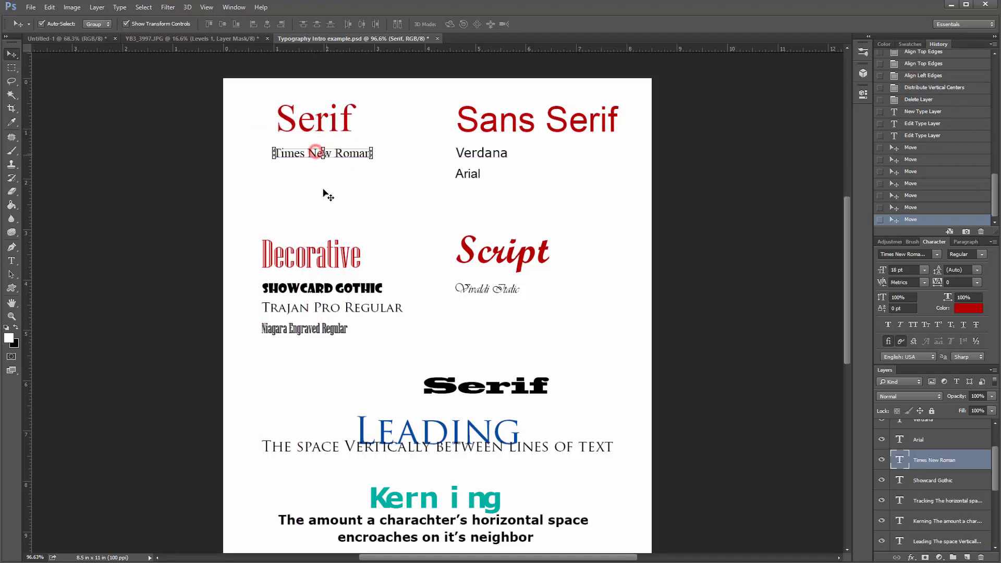
left_click_drag(311, 292, 328, 309)
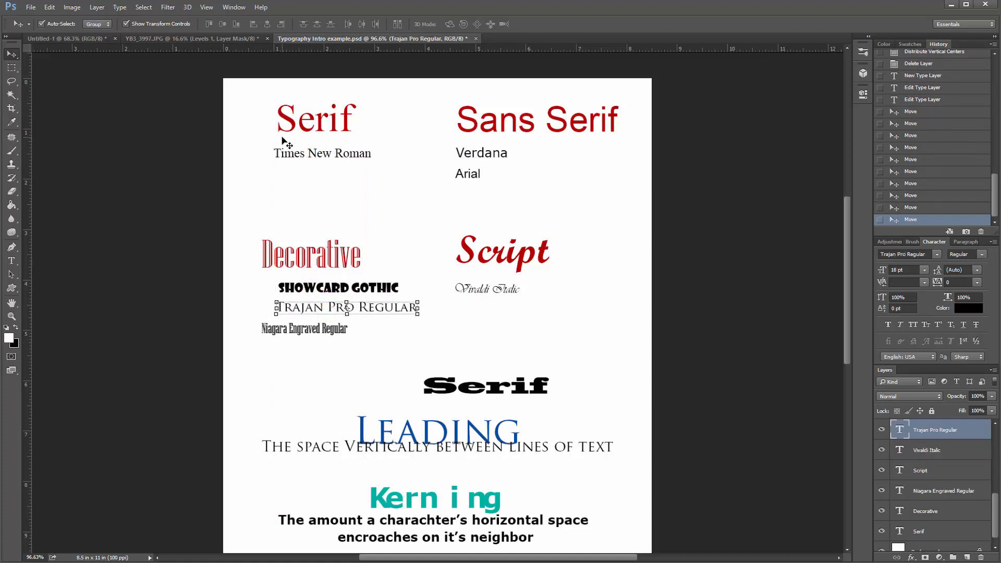
Step: Align the left edges of the red Serif, Times New Roman, Decorative, Showcard Gothic, Trajan Pro Regular and Niagara Engraved Regular text layers
left_click(317, 121)
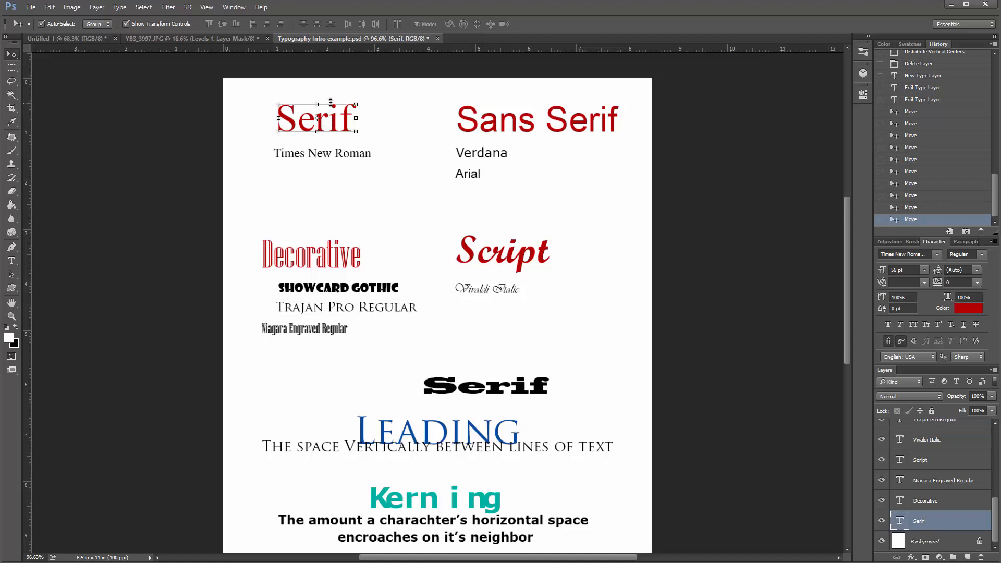
left_click(125, 24)
left_click(126, 24)
left_click(296, 156, "shift")
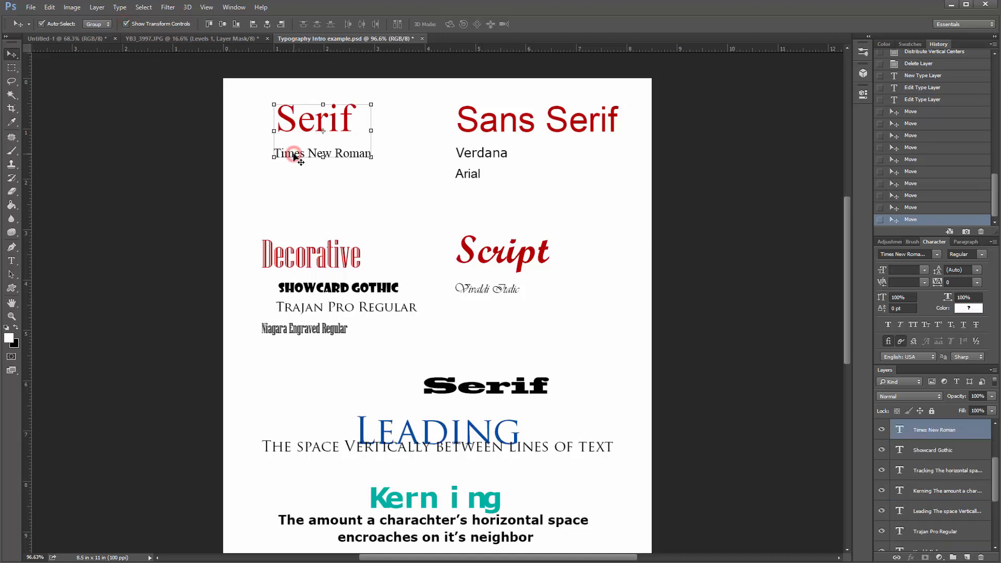
left_click(308, 262, "shift")
left_click(311, 292, "shift")
left_click(311, 307, "shift")
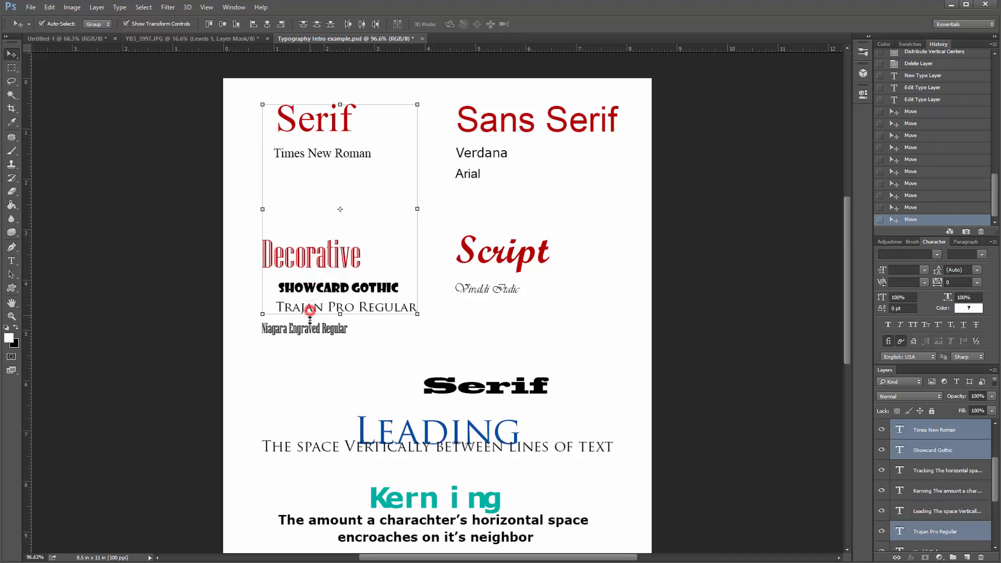
left_click(308, 329, "shift")
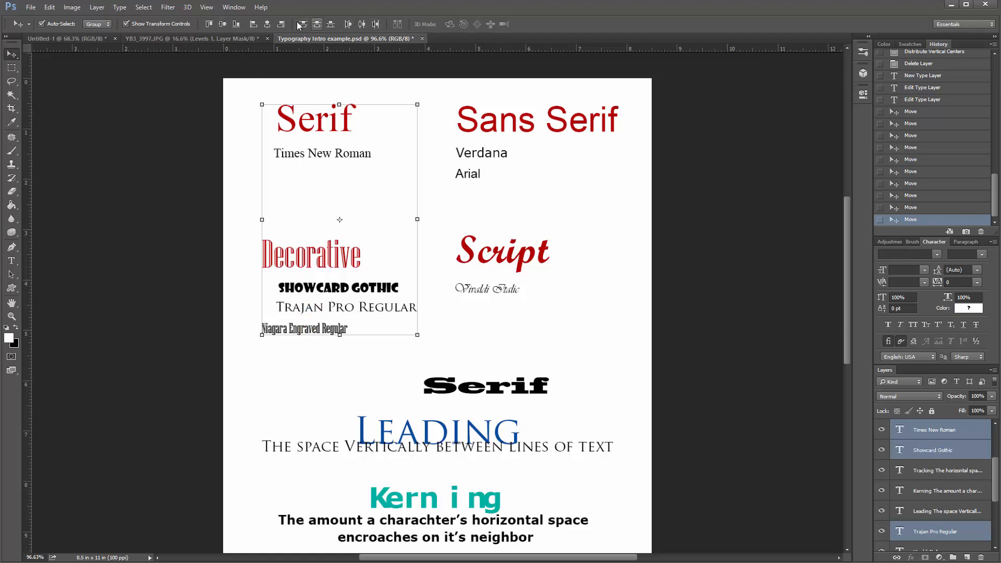
left_click(255, 24)
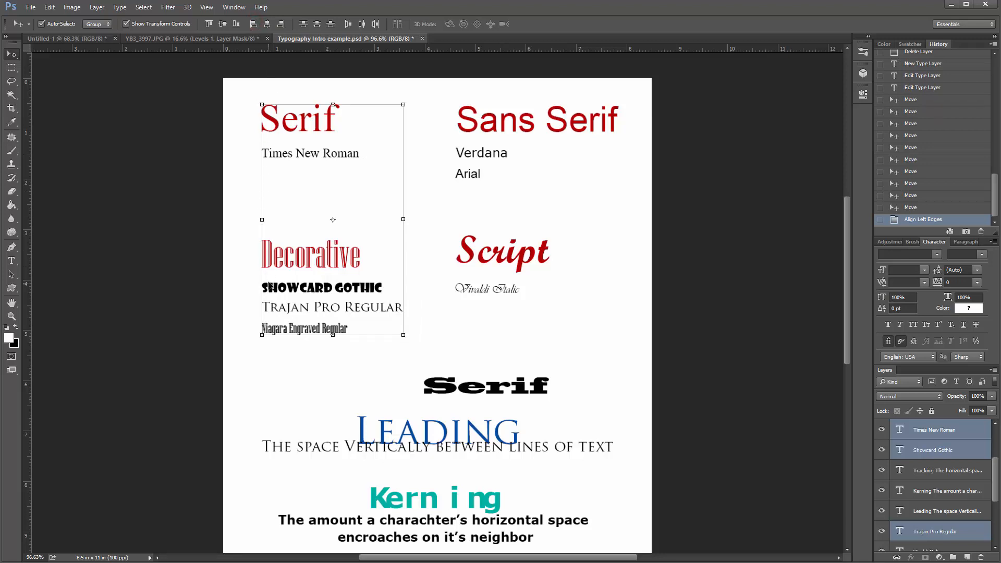
Step: Shift the Sans Serif heading and its Verdana and Arial samples slightly down, out of line with the Serif group
left_click(375, 90)
left_click_drag(502, 121, 501, 126)
left_click(493, 157)
left_click_drag(473, 171, 474, 179)
left_click_drag(474, 150, 501, 136)
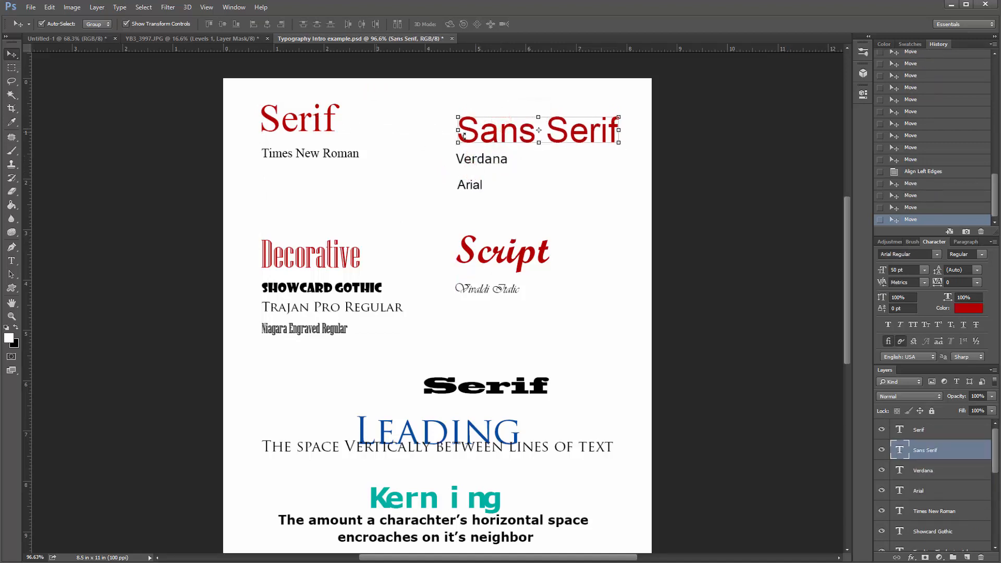
Step: Align the top edges of the Serif and Sans Serif headings, and of a slightly raised Times New Roman with Verdana
left_click(305, 121, "shift")
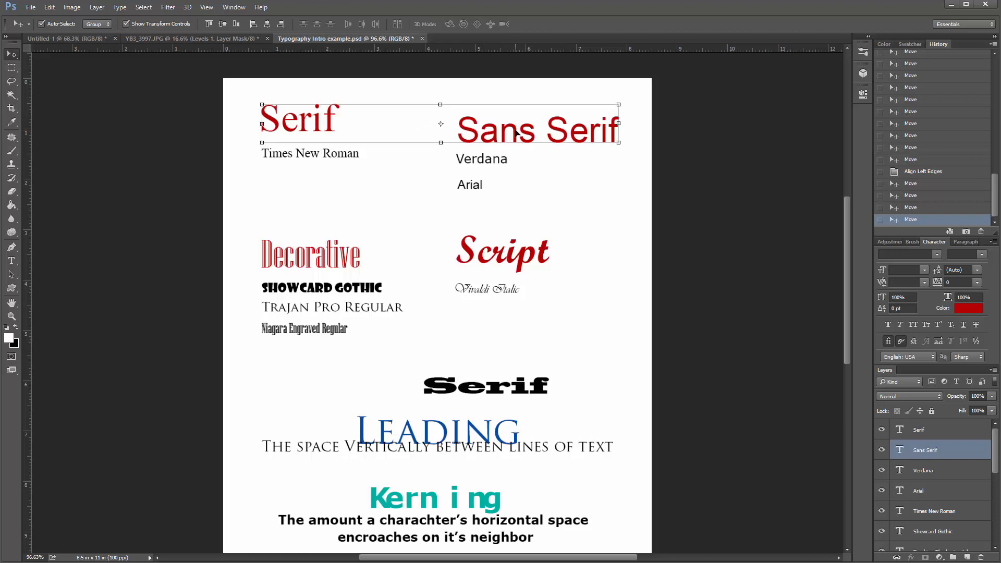
left_click(209, 24)
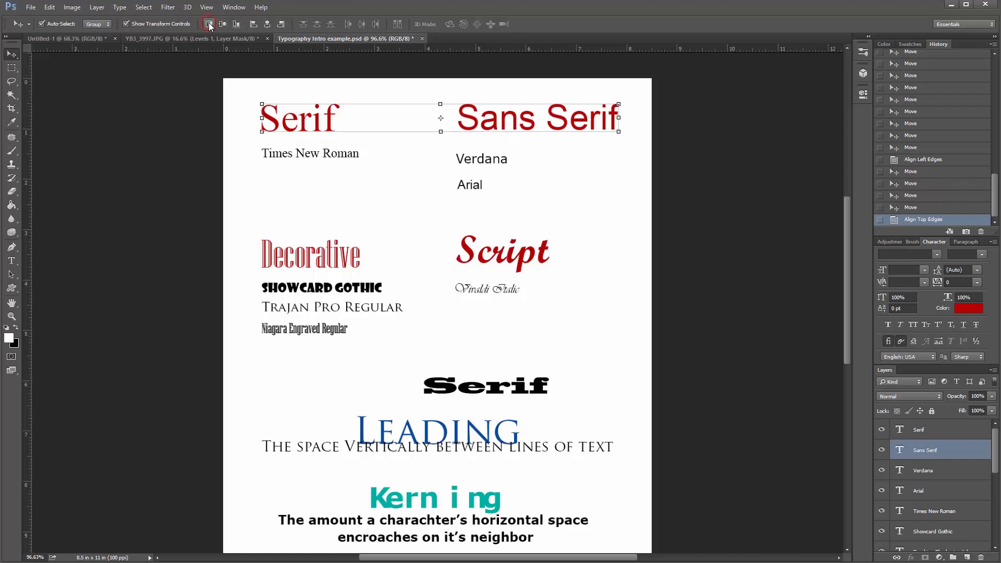
left_click(335, 152)
left_click_drag(327, 154, 327, 149)
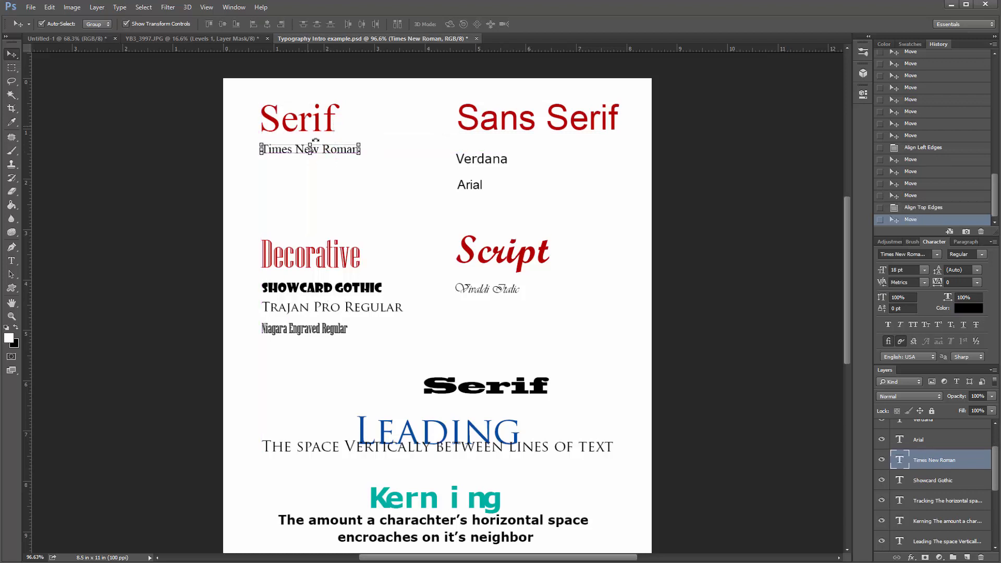
left_click(487, 163, "shift")
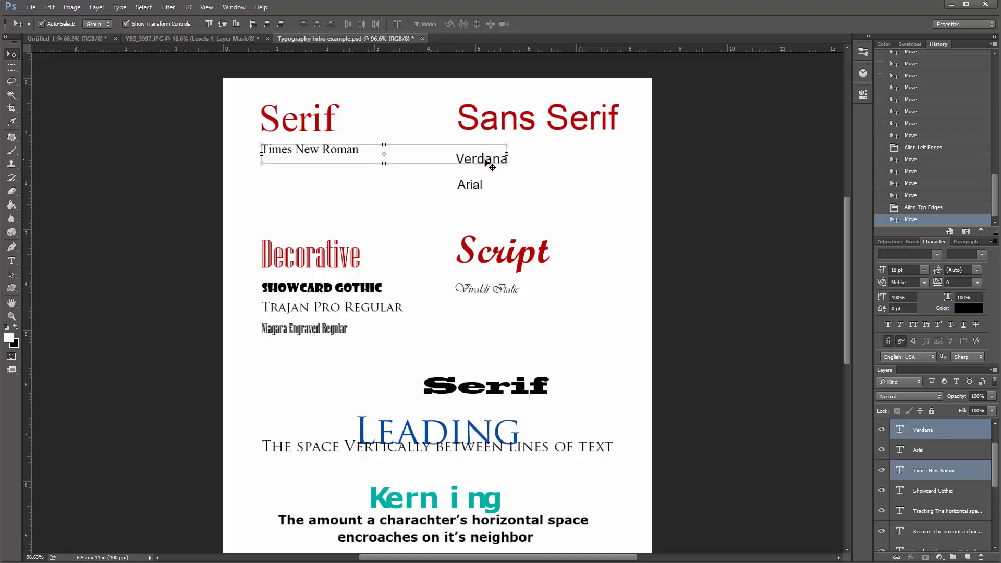
left_click(208, 24)
Step: Move the Arial sample up to just below Verdana and nudge Trajan Pro Regular slightly down
left_click_drag(475, 184, 475, 168)
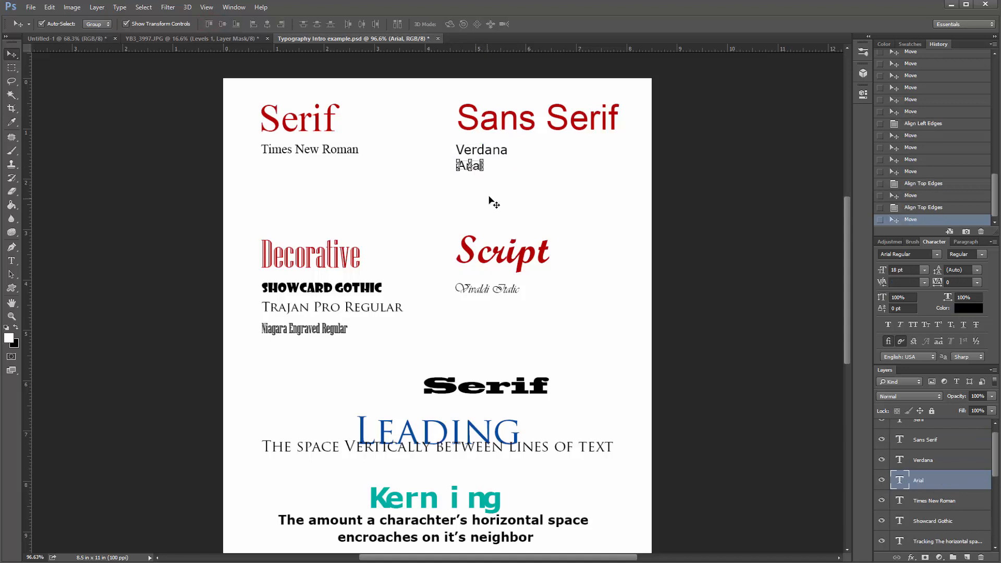
left_click(490, 203)
left_click_drag(313, 311, 313, 315)
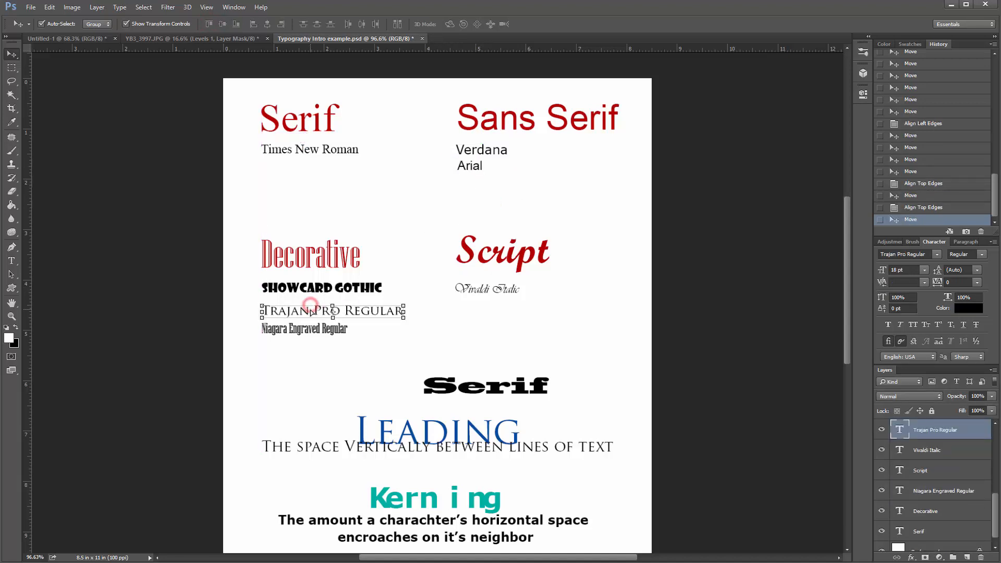
left_click(326, 359)
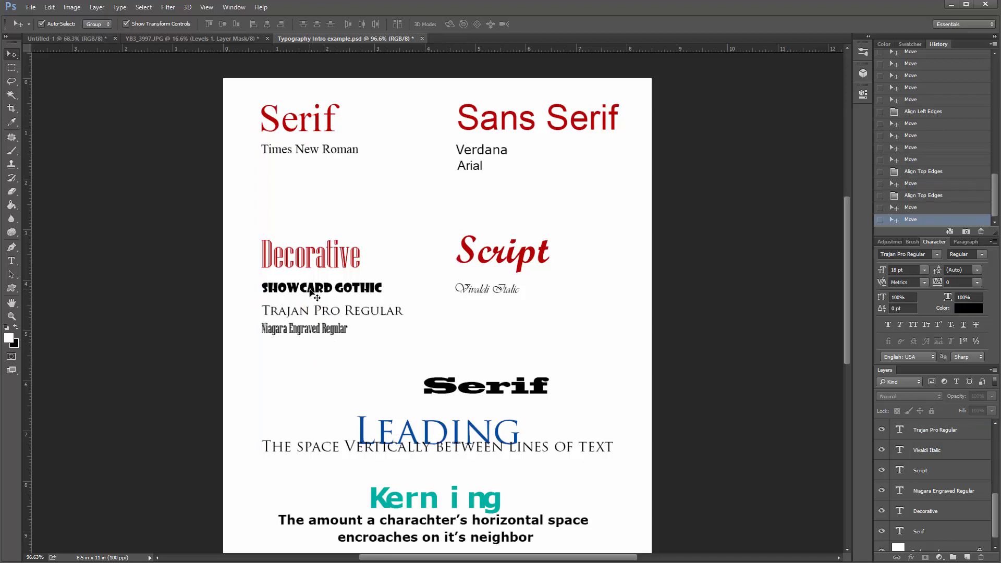
left_click(313, 291)
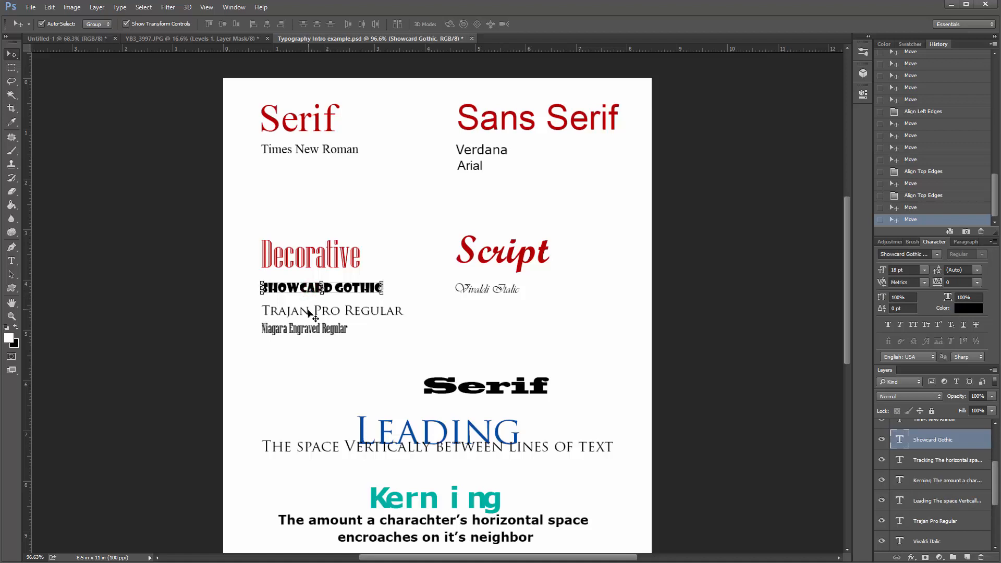
left_click(308, 311, "shift")
key("ctrl+t")
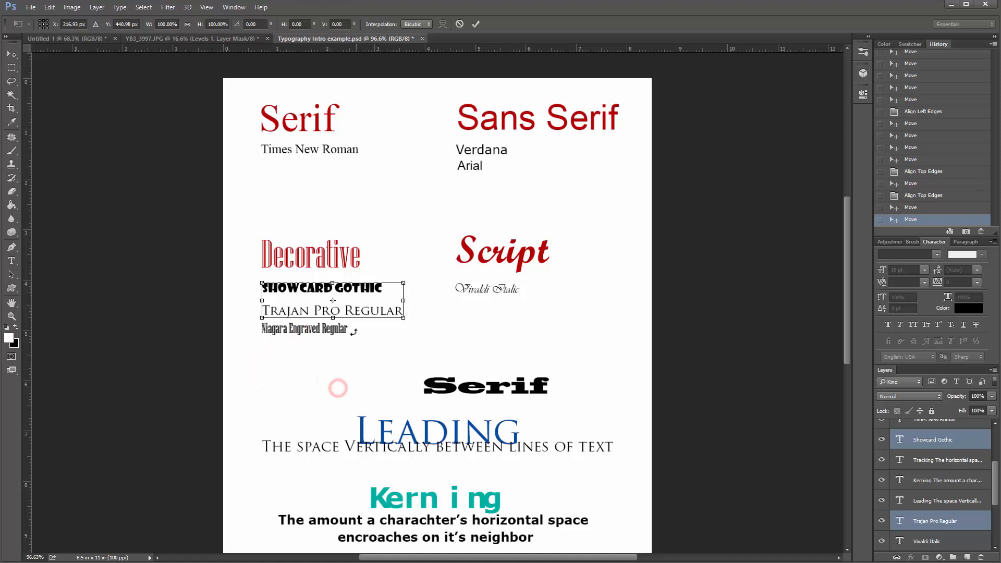
key("Escape")
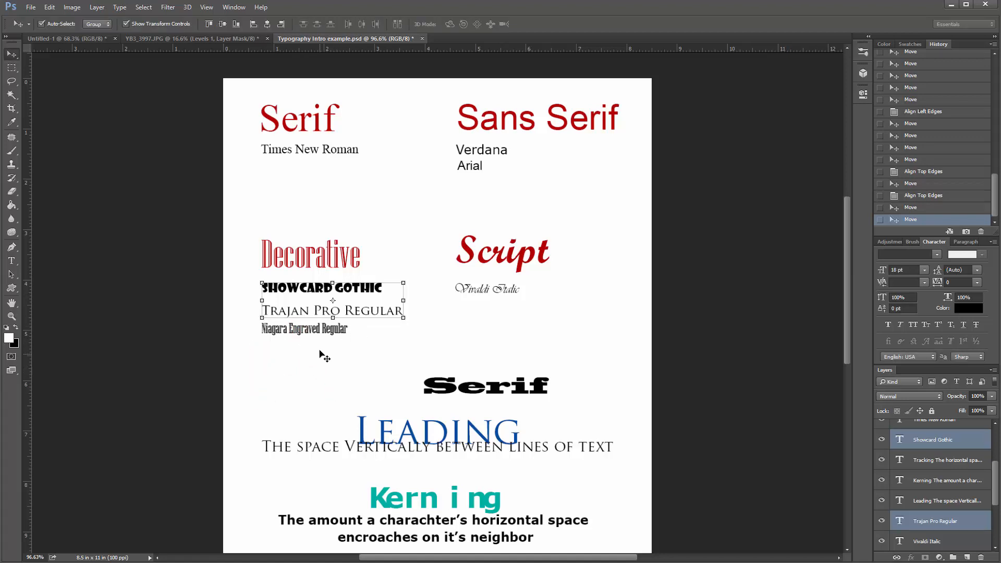
key("ctrl+t")
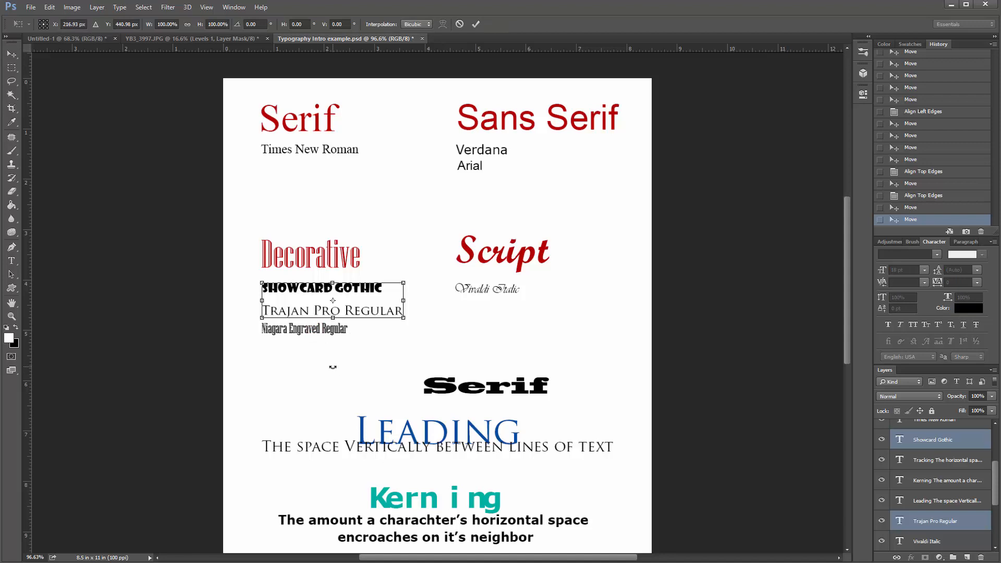
key("Escape")
left_click(318, 356)
Step: Select the Niagara Engraved Regular, Showcard Gothic and Trajan Pro Regular layers and align their horizontal centers
left_click(317, 331)
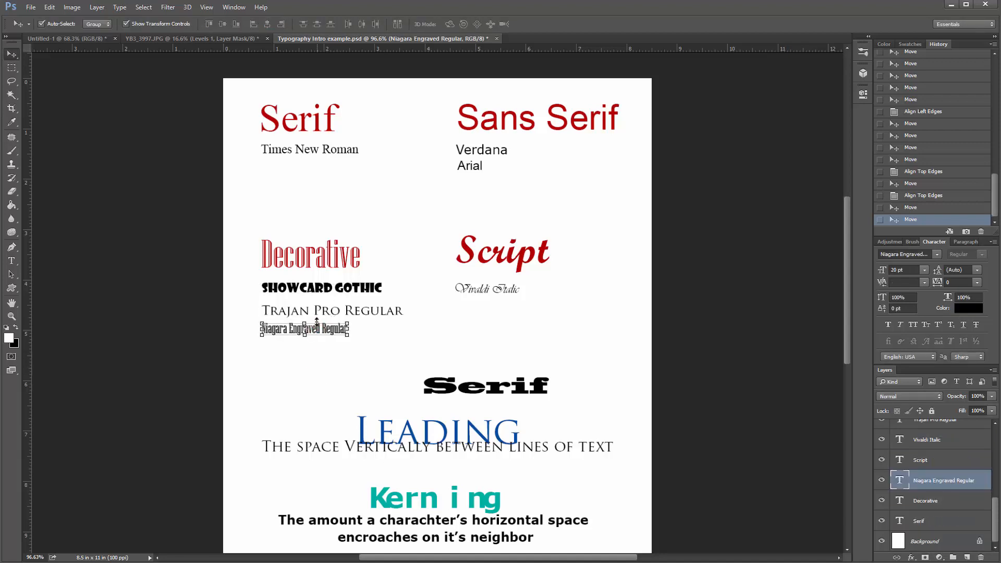
left_click(329, 288, "shift")
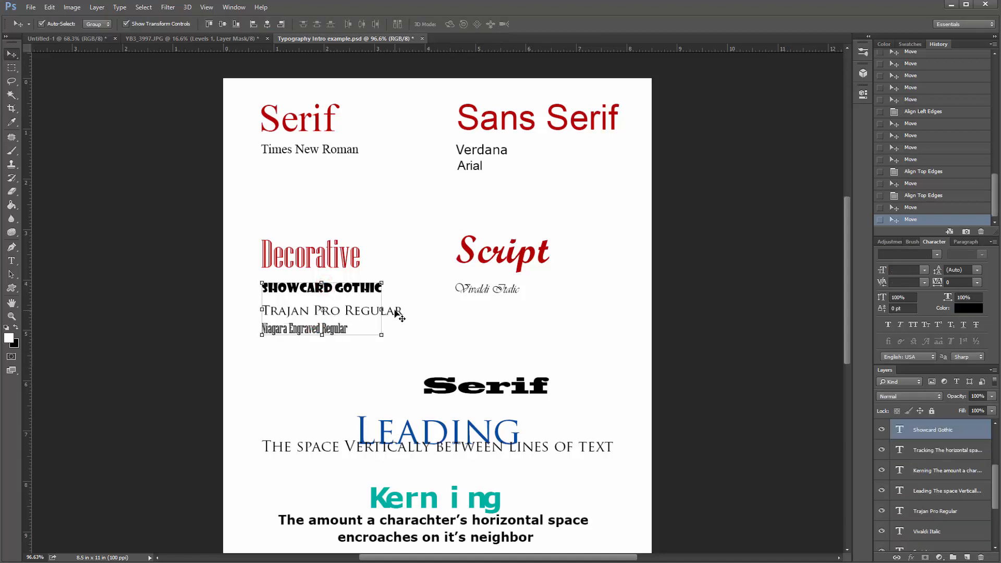
left_click(395, 312, "shift")
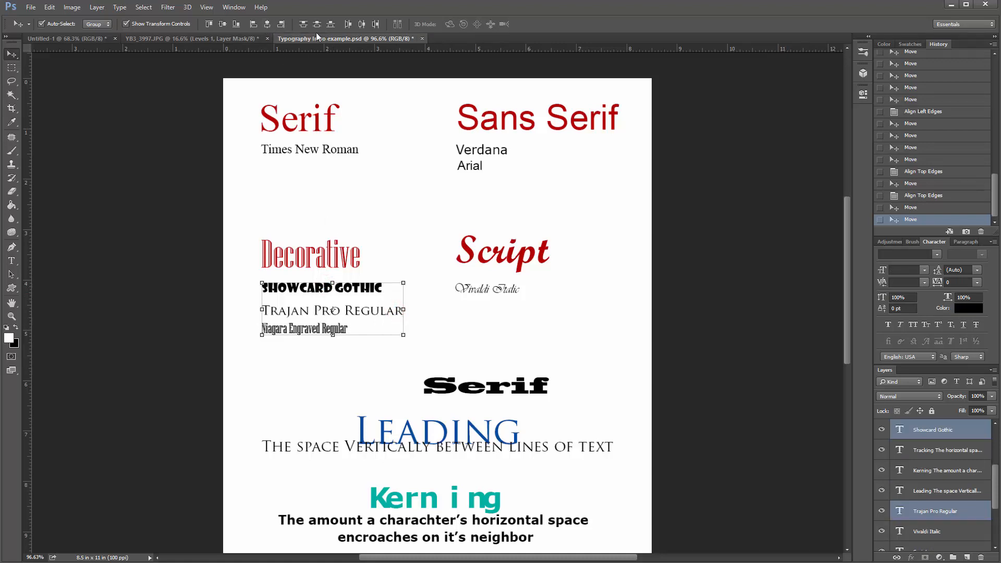
left_click(268, 24)
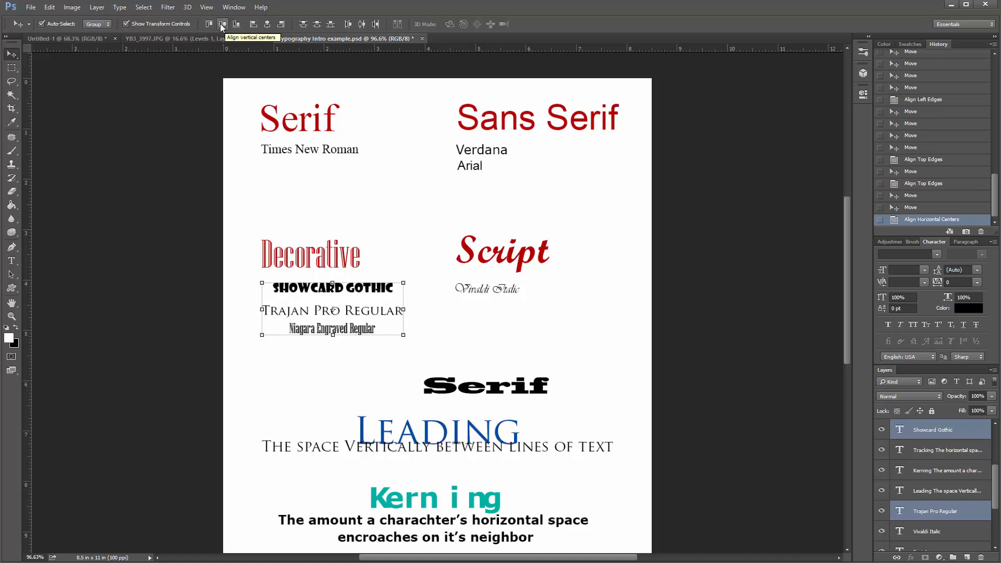
Step: Align the left edges of the three Decorative font samples and distribute their vertical centers evenly
left_click(254, 24)
left_click(316, 24)
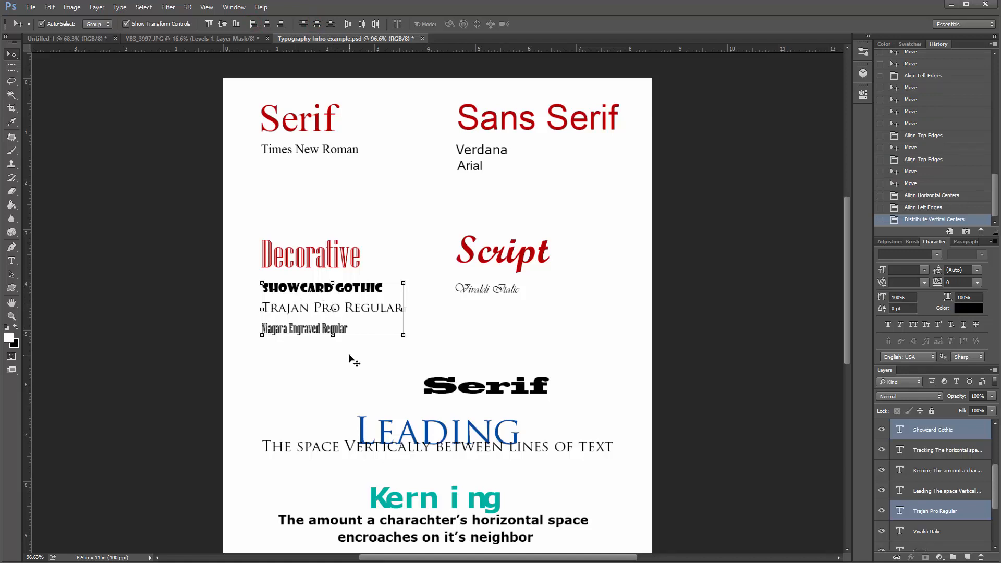
left_click(304, 371)
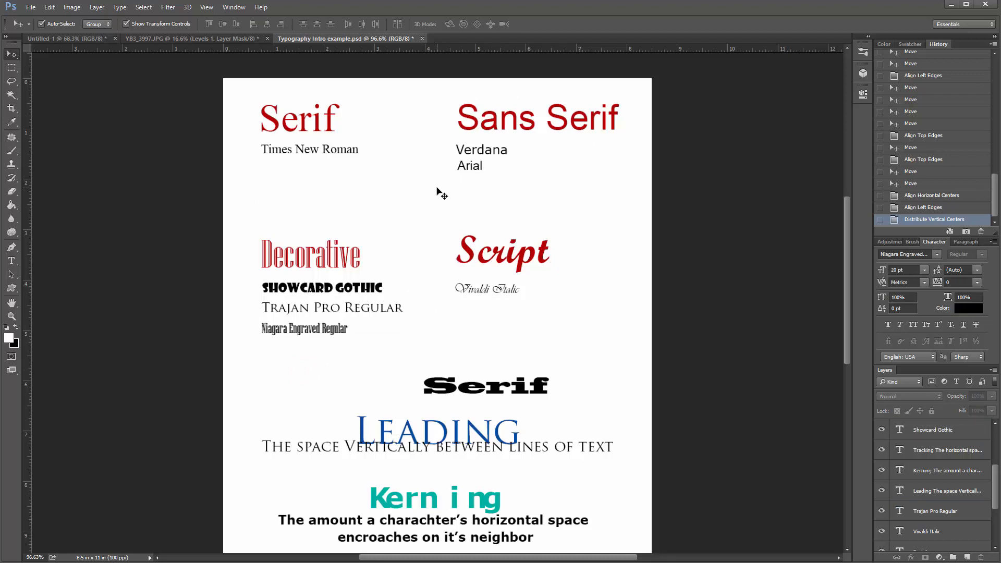
Step: Delete the black Serif text layer above the Leading heading
left_click(510, 387)
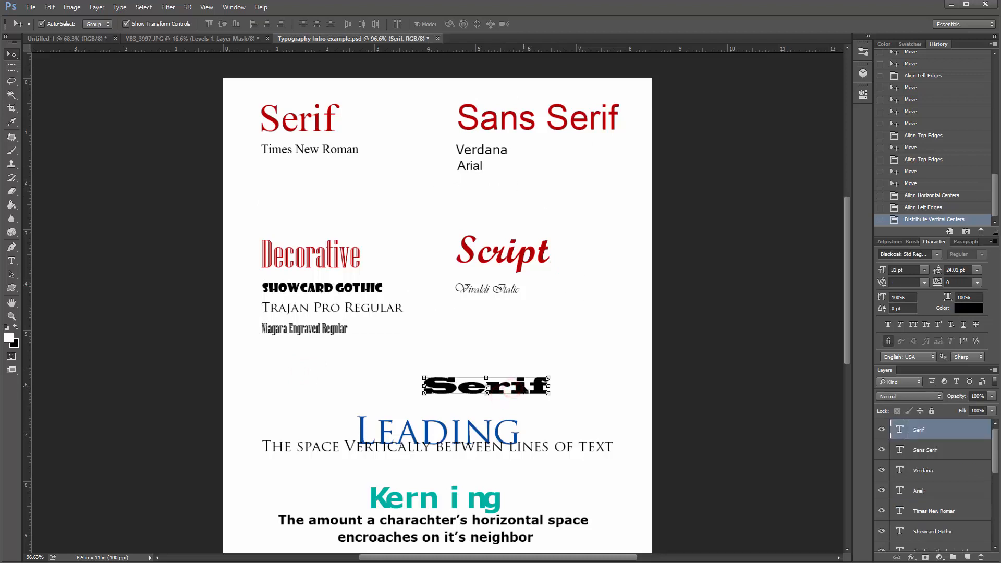
key("Delete")
Step: Highlight both lines of the Leading text with the Type tool to examine their spacing, and close the text edit
scroll(530, 364, "down", 5)
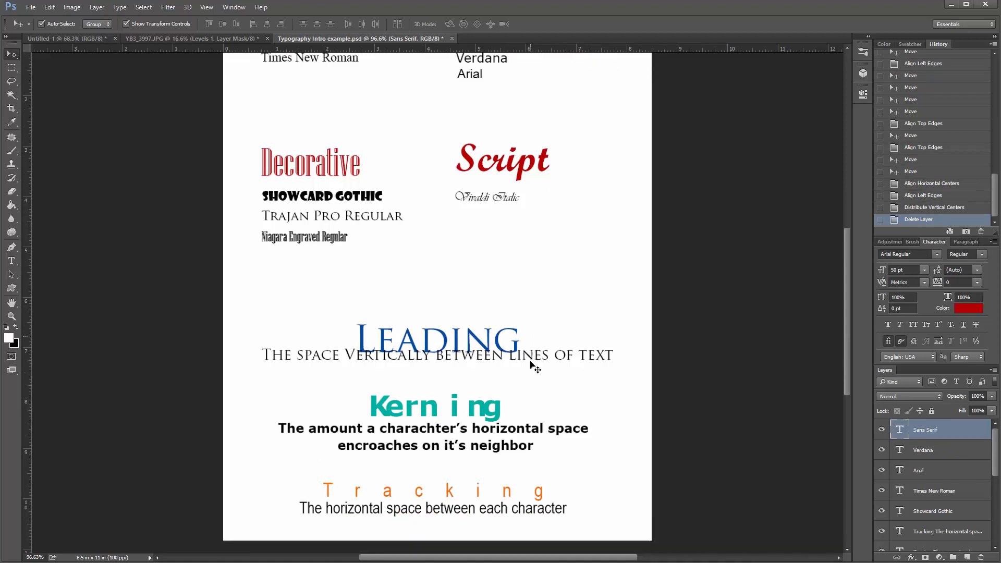
scroll(529, 365, "down", 1)
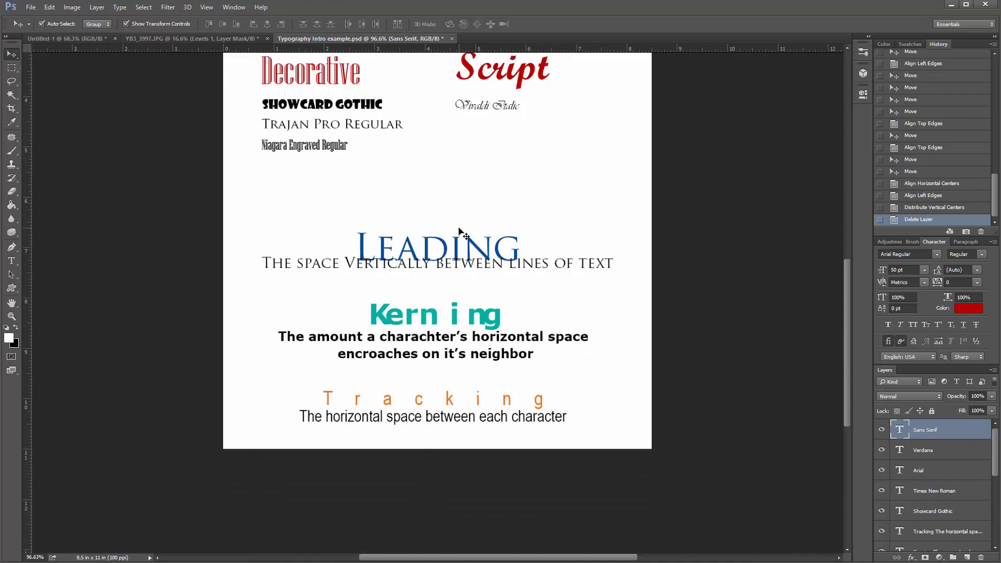
key("t")
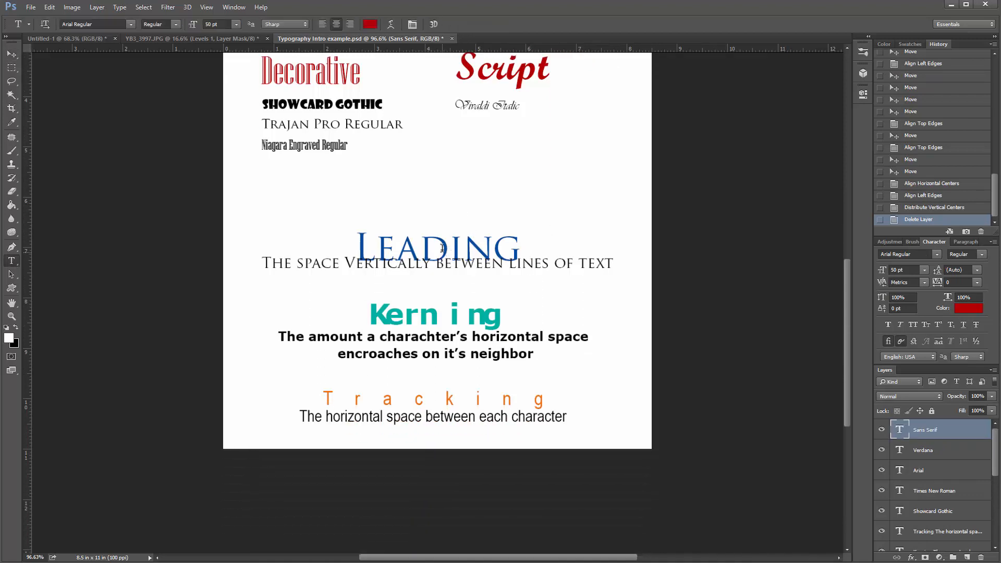
left_click(442, 248)
left_click_drag(356, 245, 616, 264)
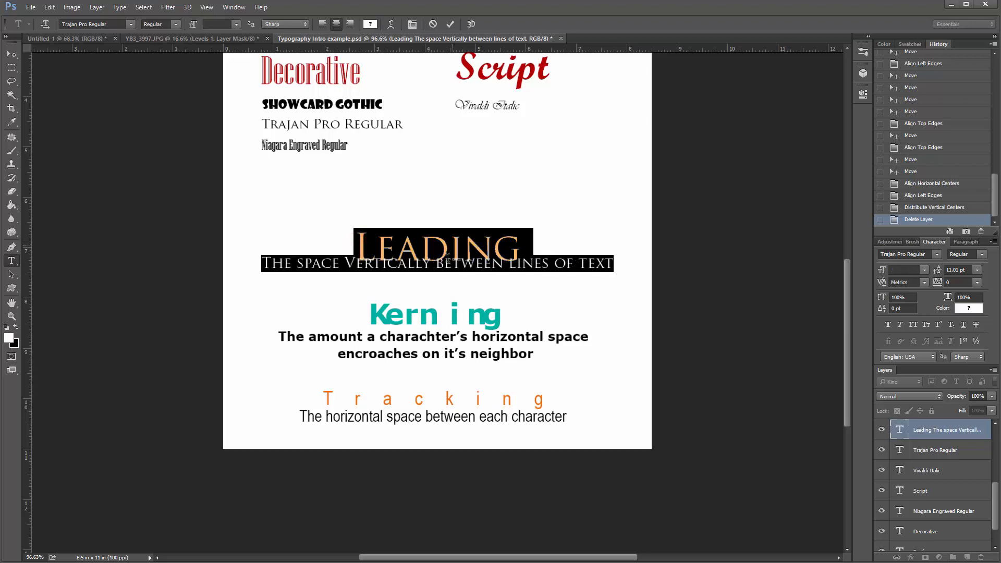
left_click(563, 229)
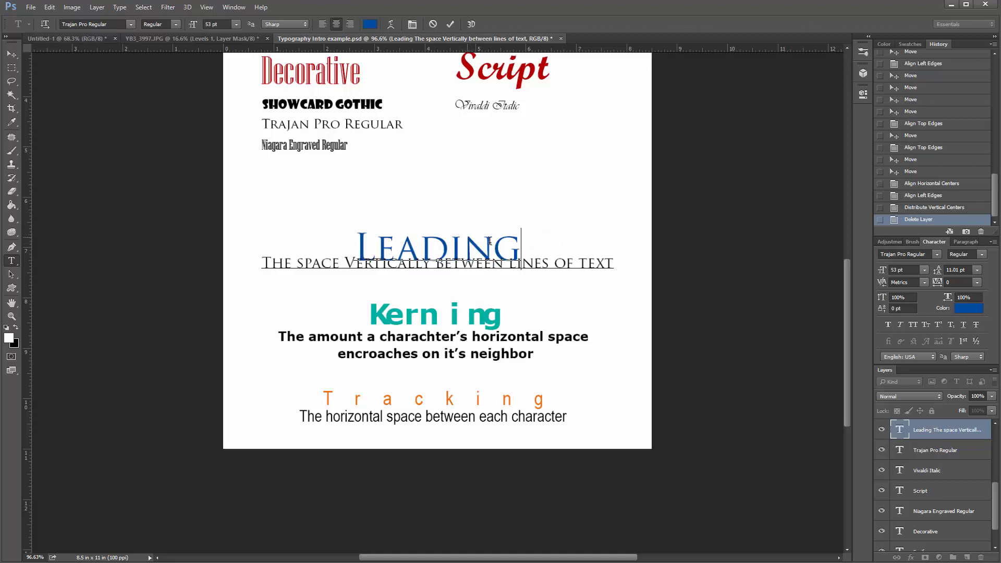
key("ctrl+Return")
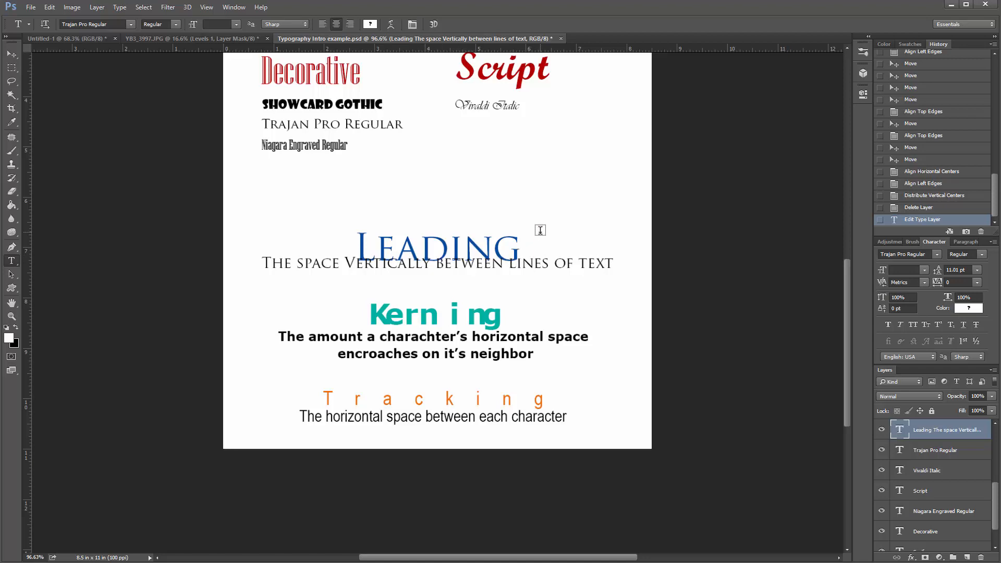
Step: Highlight both lines of the Leading text again, and hide and redisplay the Character panel
left_click_drag(357, 241, 618, 269)
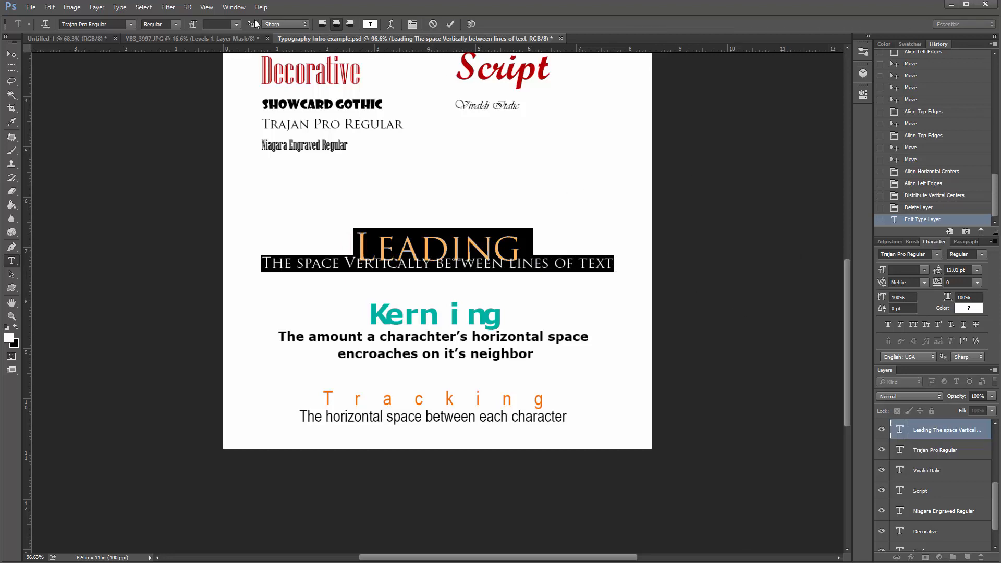
left_click(232, 9)
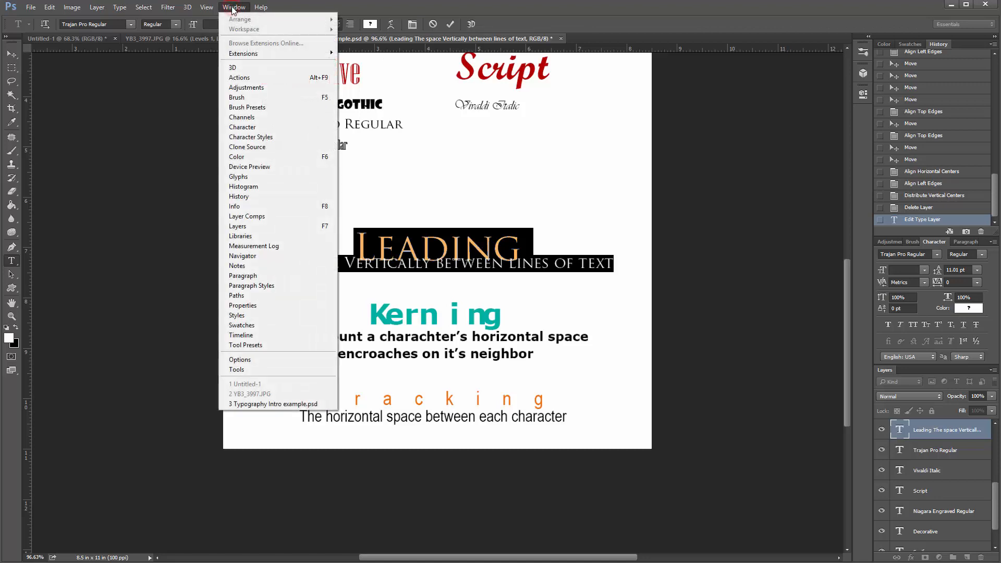
left_click(244, 127)
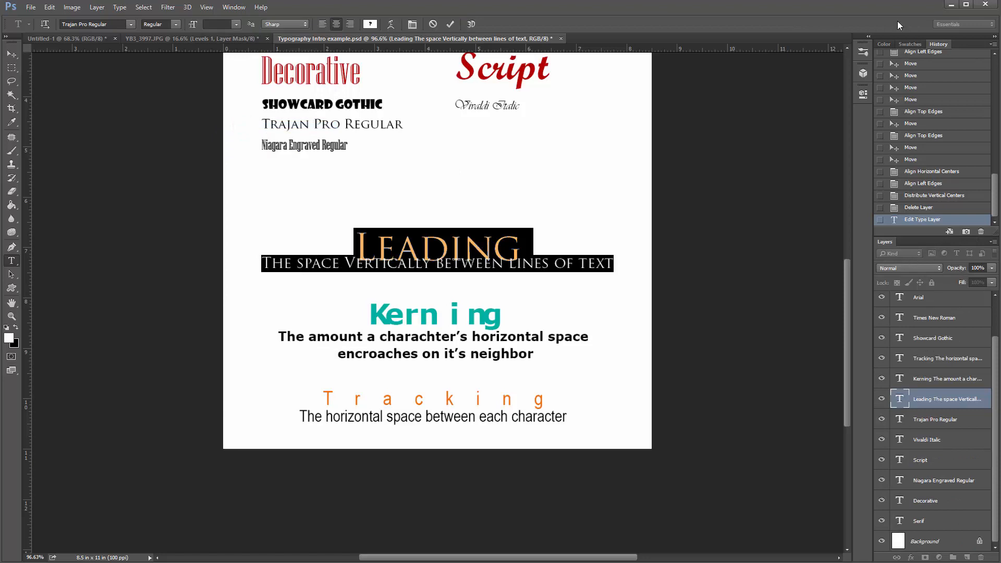
left_click(233, 6)
left_click(262, 128)
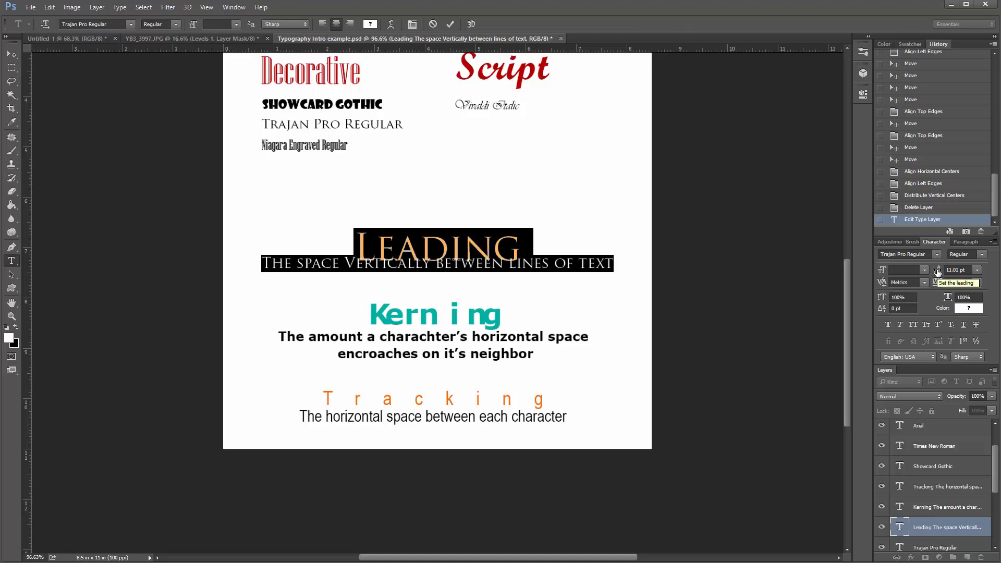
Step: Try adjusting the leading of the two highlighted lines and commit the text edit
mouse_move(937, 271)
left_mouse_down()
mouse_move(949, 270)
mouse_move(937, 269)
left_mouse_up()
key("ctrl+Return")
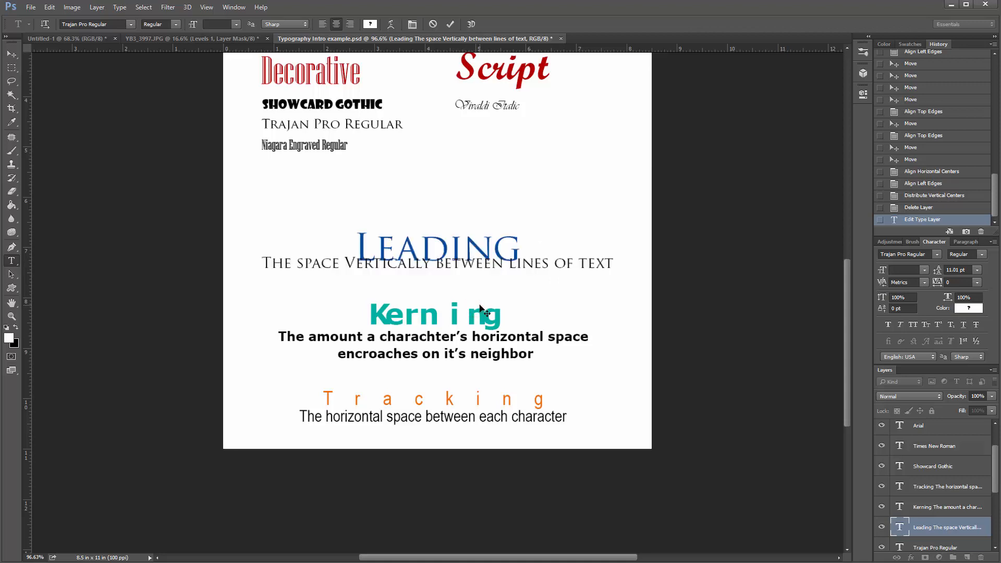
Step: Set the kerning between the K and e of the teal Kerning heading to -300
left_click(452, 311)
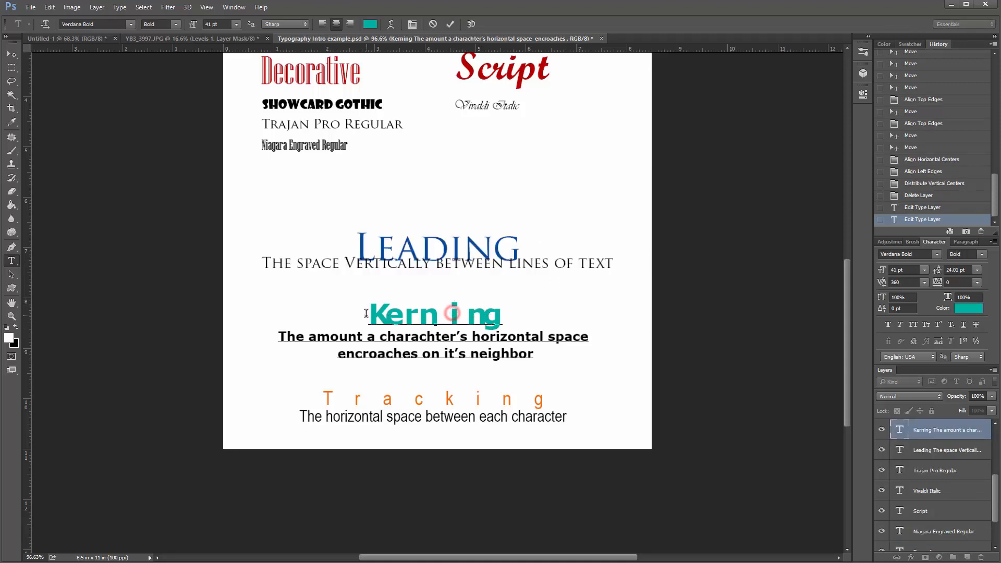
left_click(419, 315)
left_click(410, 318)
left_click(387, 318)
mouse_move(881, 283)
left_mouse_down()
mouse_move(874, 287)
mouse_move(913, 283)
mouse_move(870, 283)
mouse_move(878, 283)
left_mouse_up()
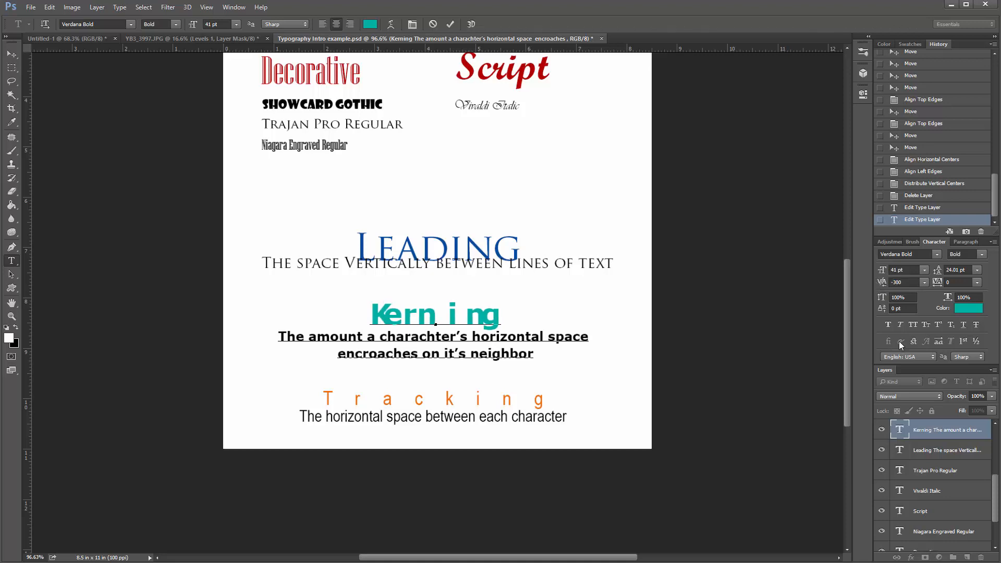
Step: Set the tracking of the orange Tracking heading to 1520 and commit the text edit
left_click(455, 405)
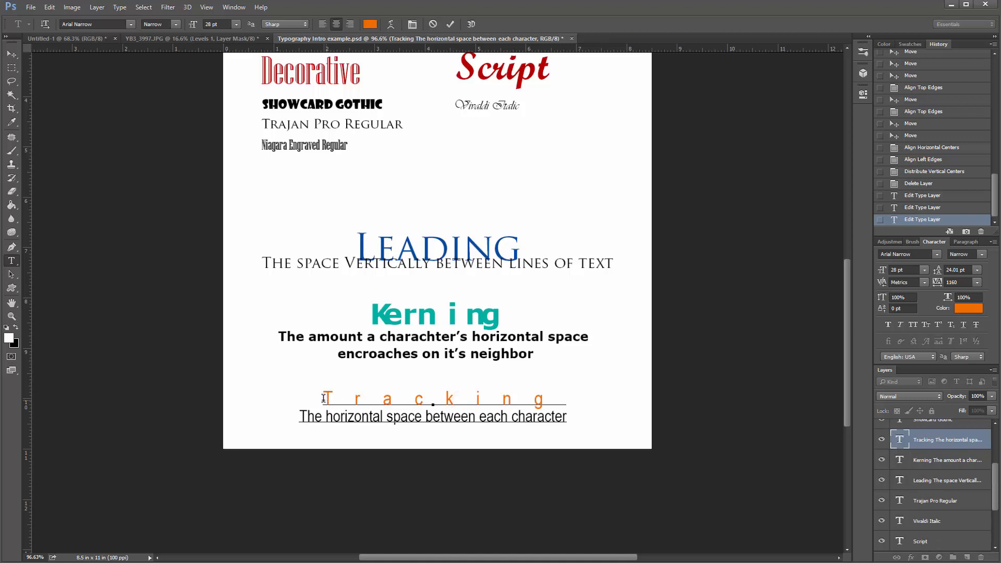
left_click_drag(320, 399, 551, 397)
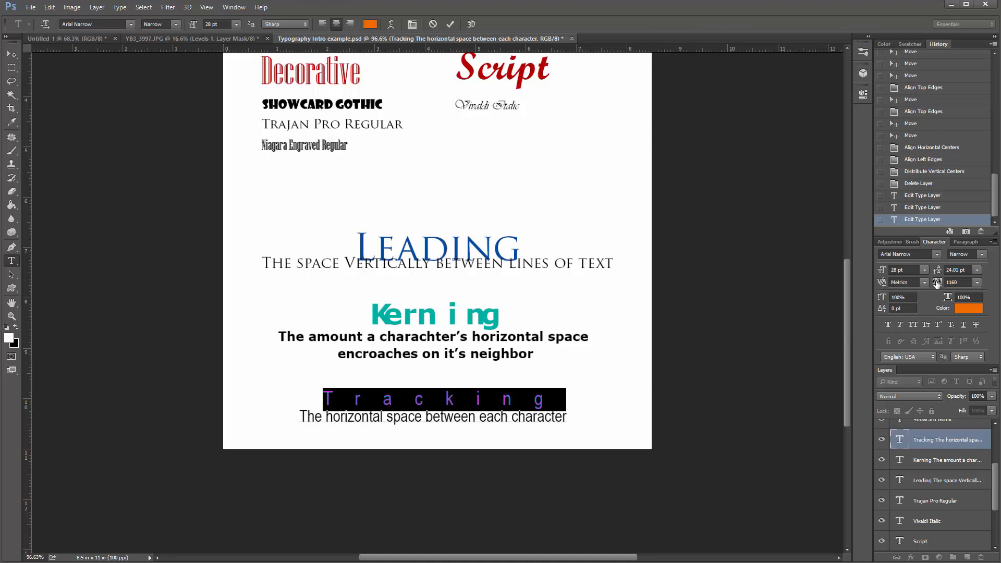
left_click_drag(937, 283, 948, 282)
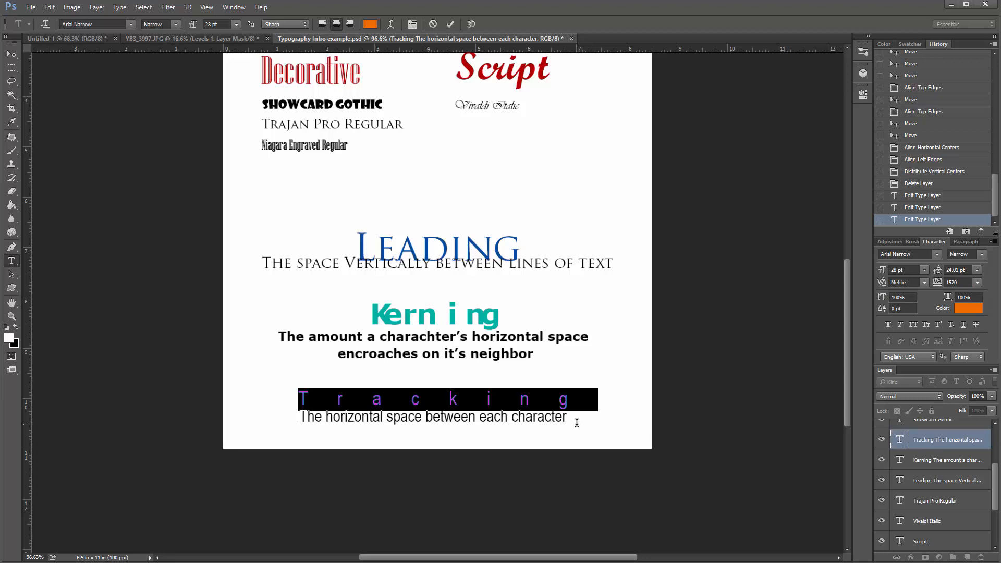
left_click(612, 407)
left_click(601, 335)
left_click(551, 337)
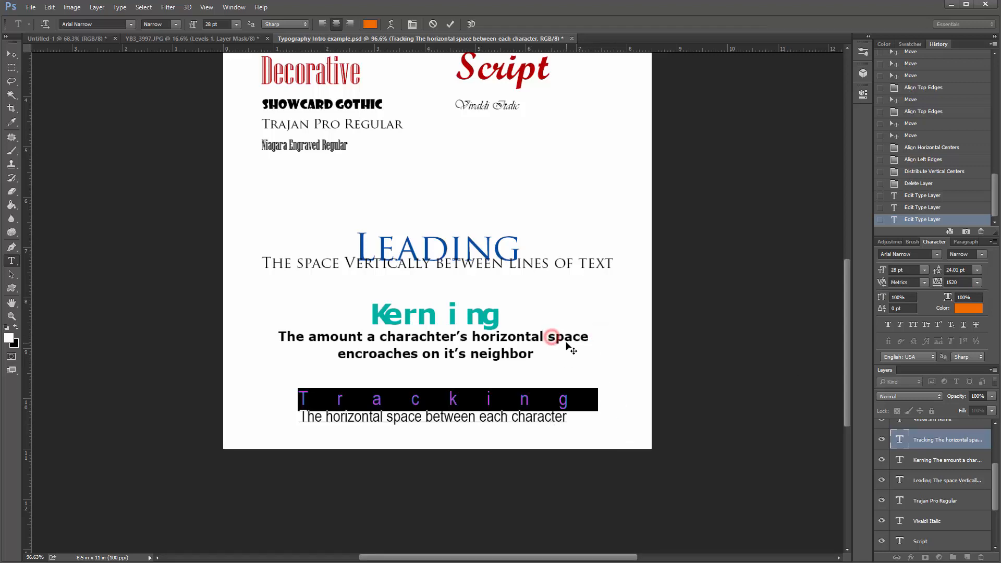
left_click(450, 25)
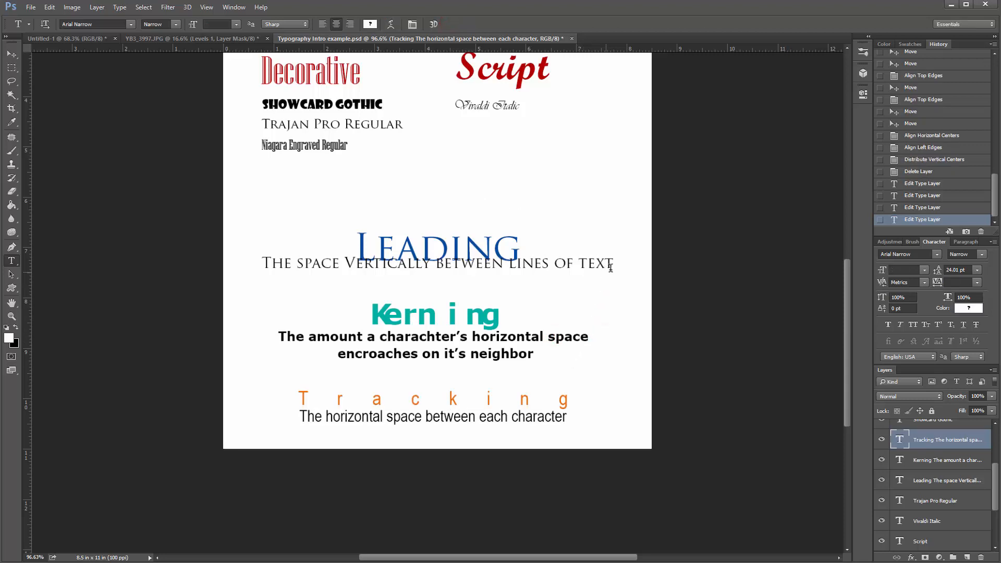